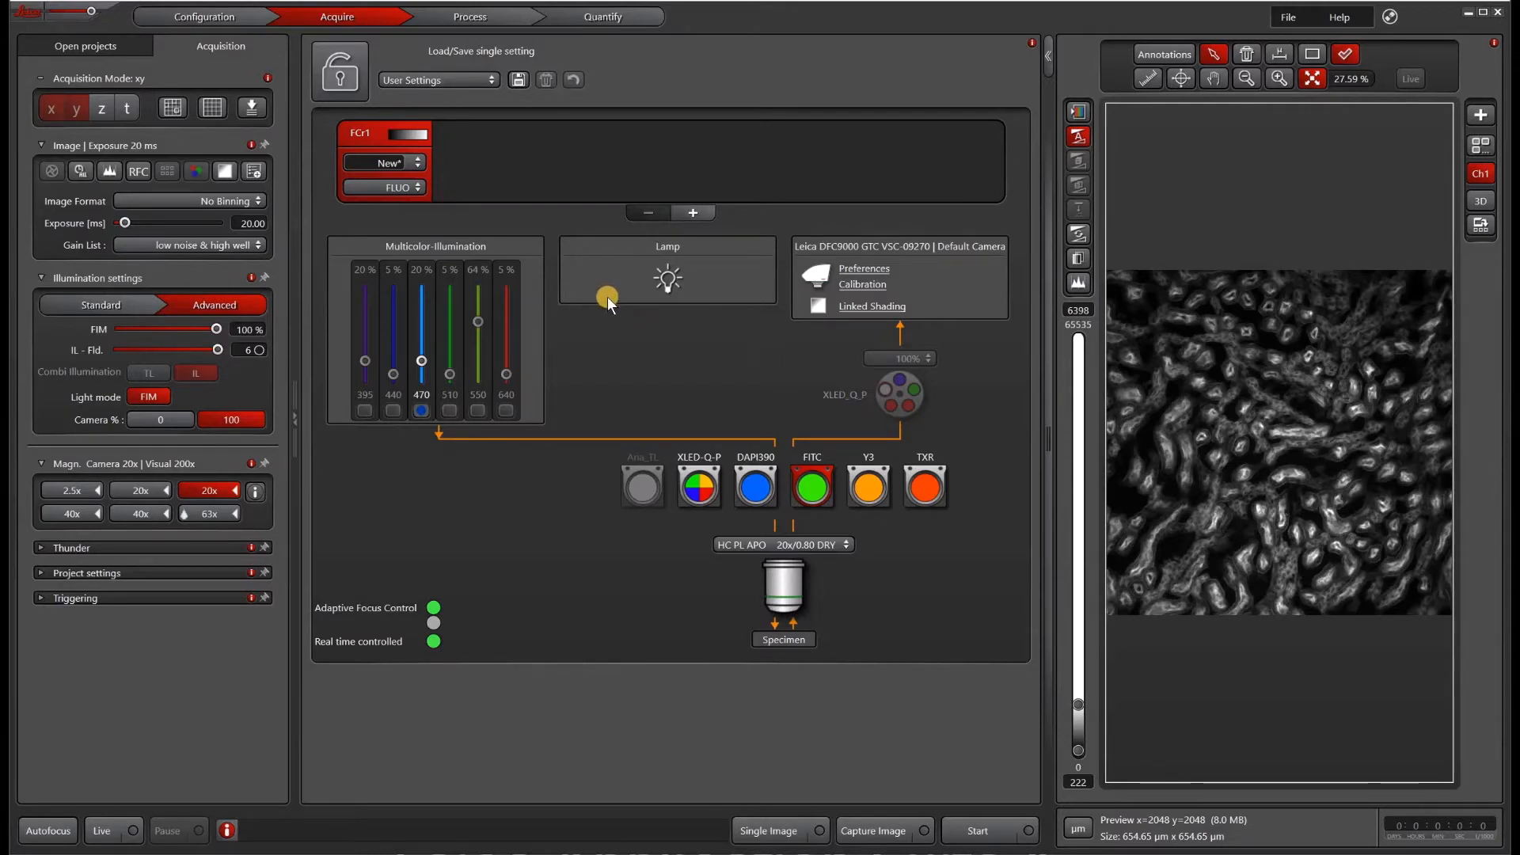
# Step: Set the first channel's contrast method to FLUO
pyautogui.click(420, 188)
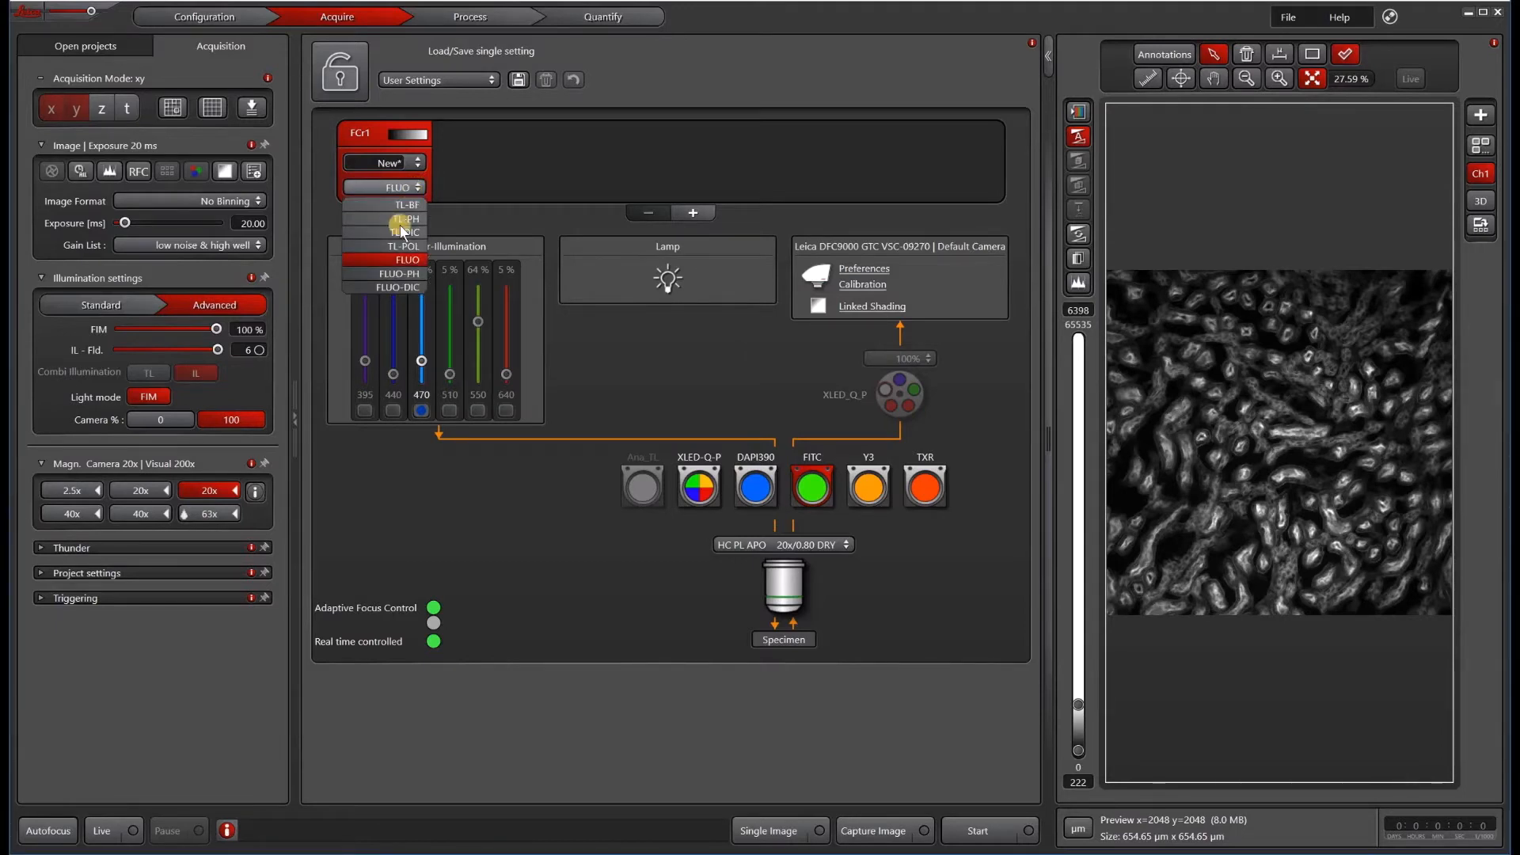
pyautogui.click(400, 258)
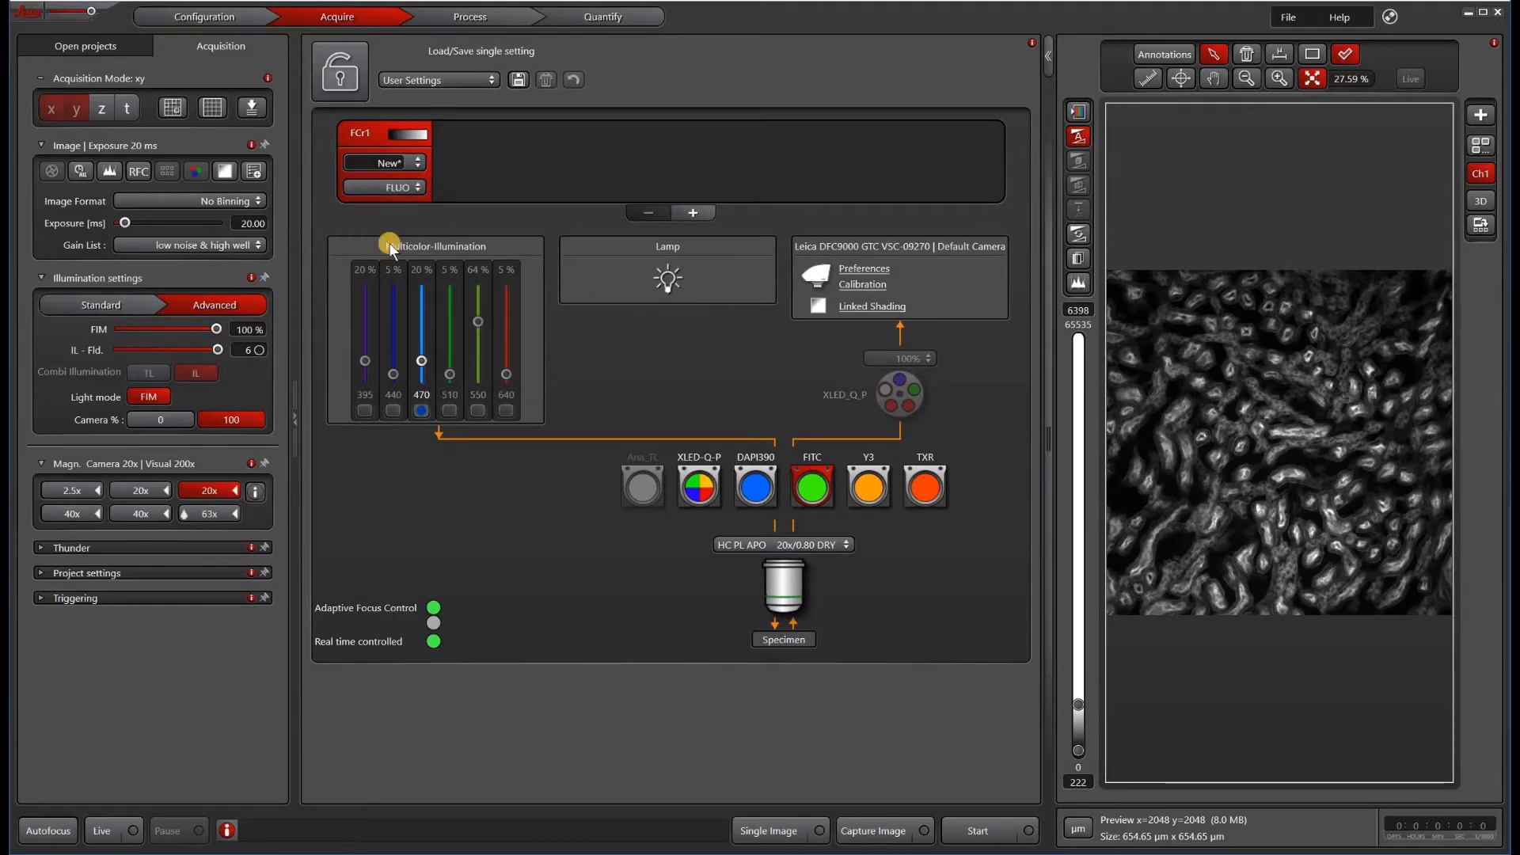
# Step: Try the DAPI390, FITC and Y3 filter cubes in turn
pyautogui.click(755, 486)
pyautogui.click(814, 492)
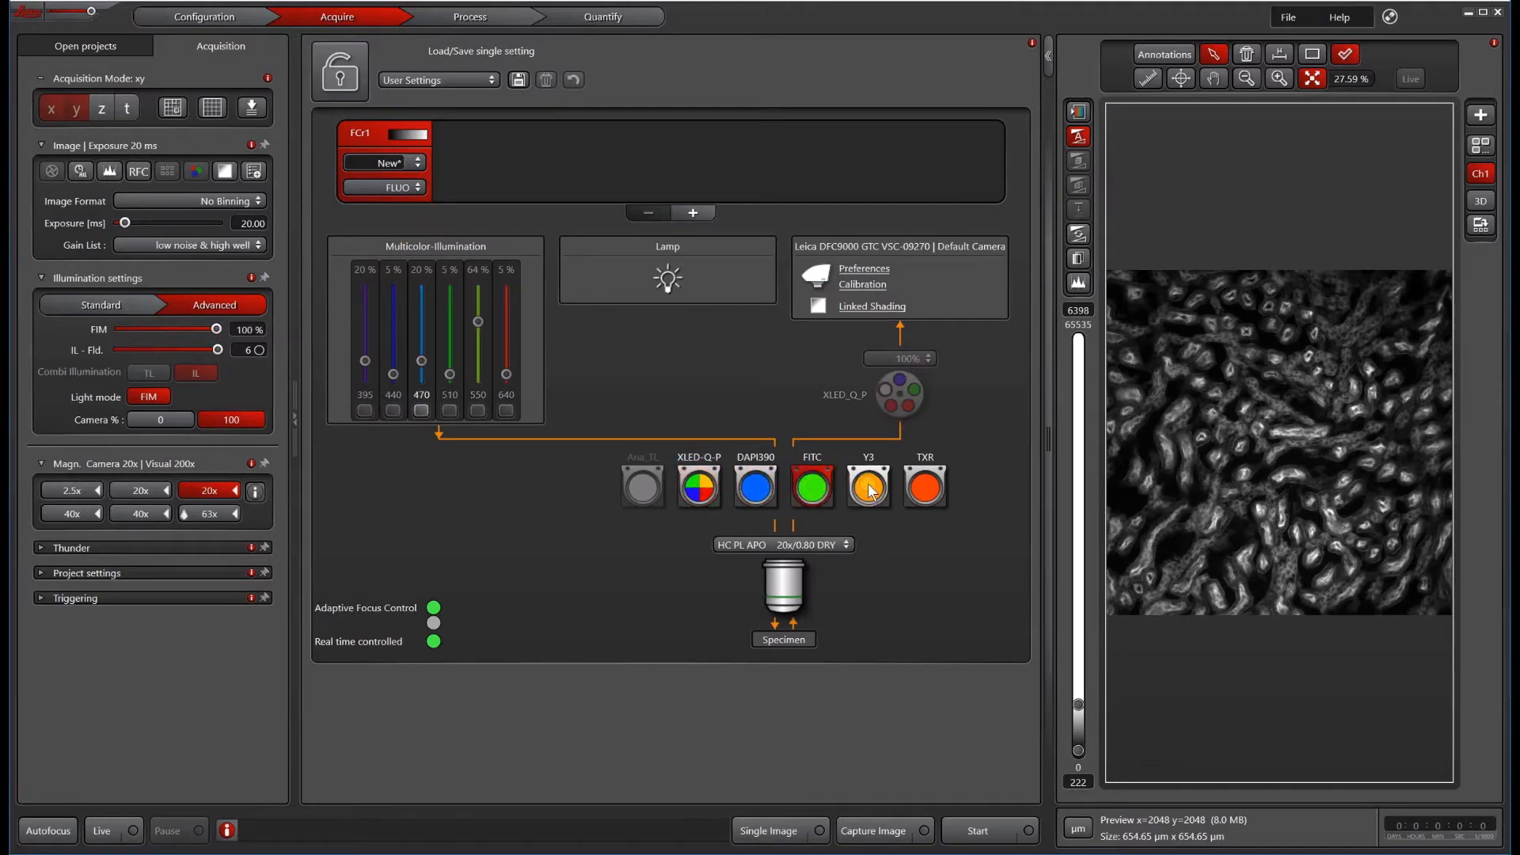
pyautogui.click(869, 486)
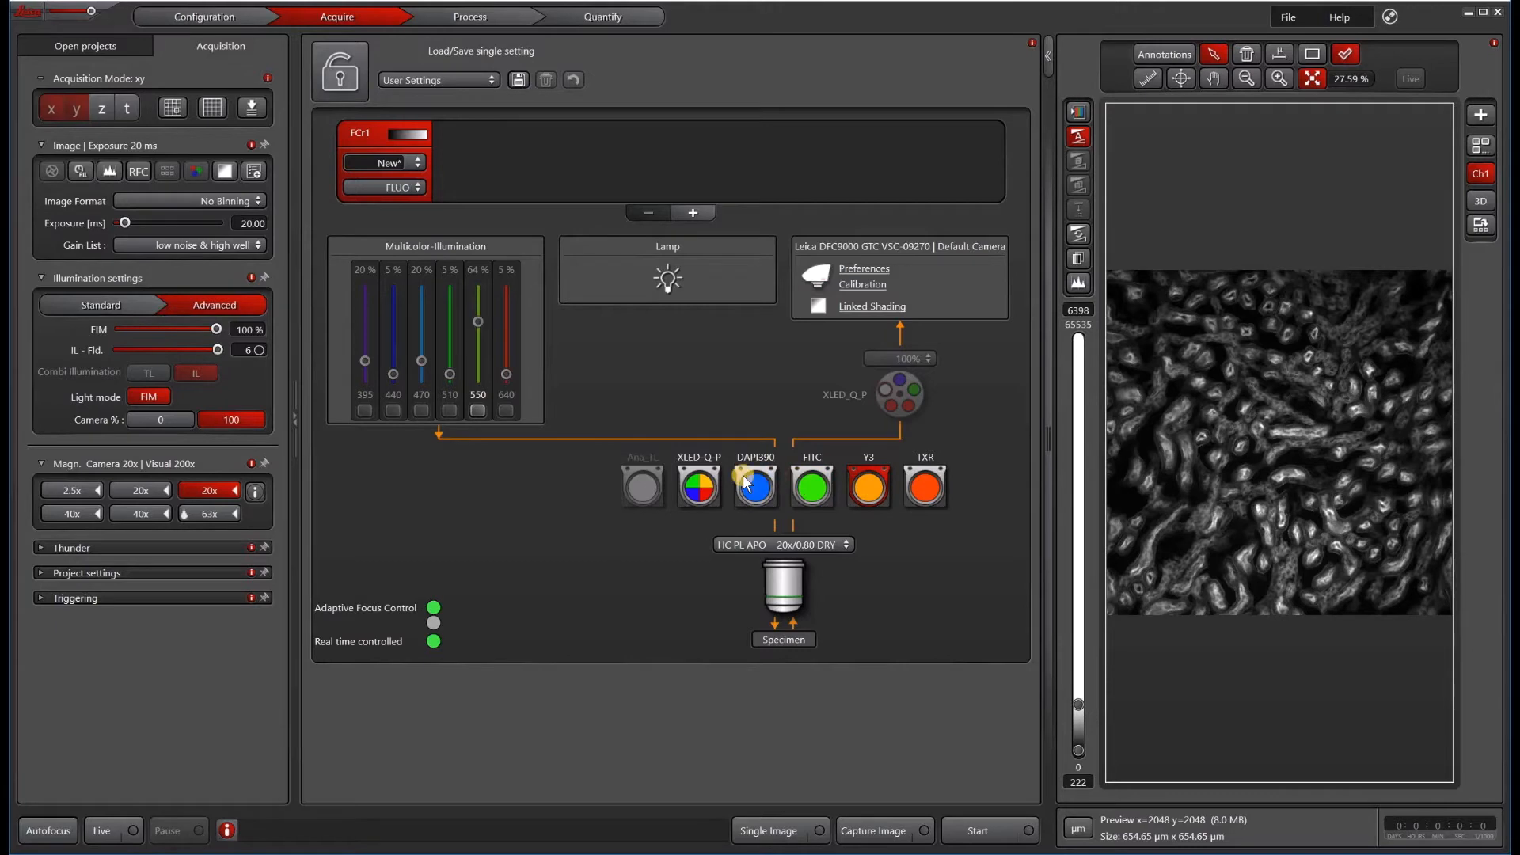
# Step: Select the FITC cube and enable the 470 nm LED at about 27% intensity
pyautogui.click(477, 411)
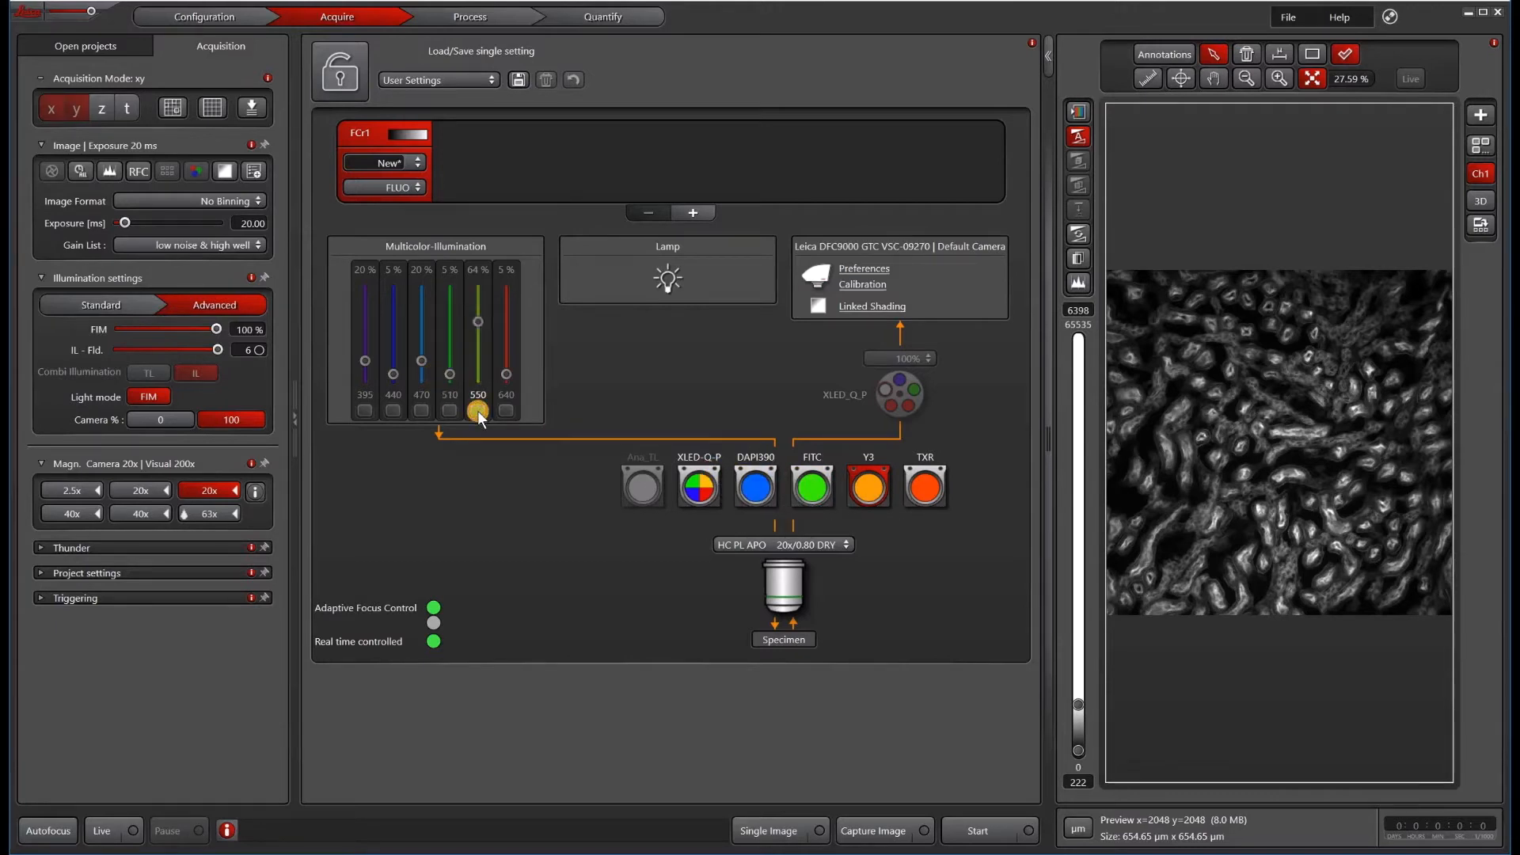
pyautogui.click(797, 486)
pyautogui.click(425, 398)
pyautogui.click(421, 363)
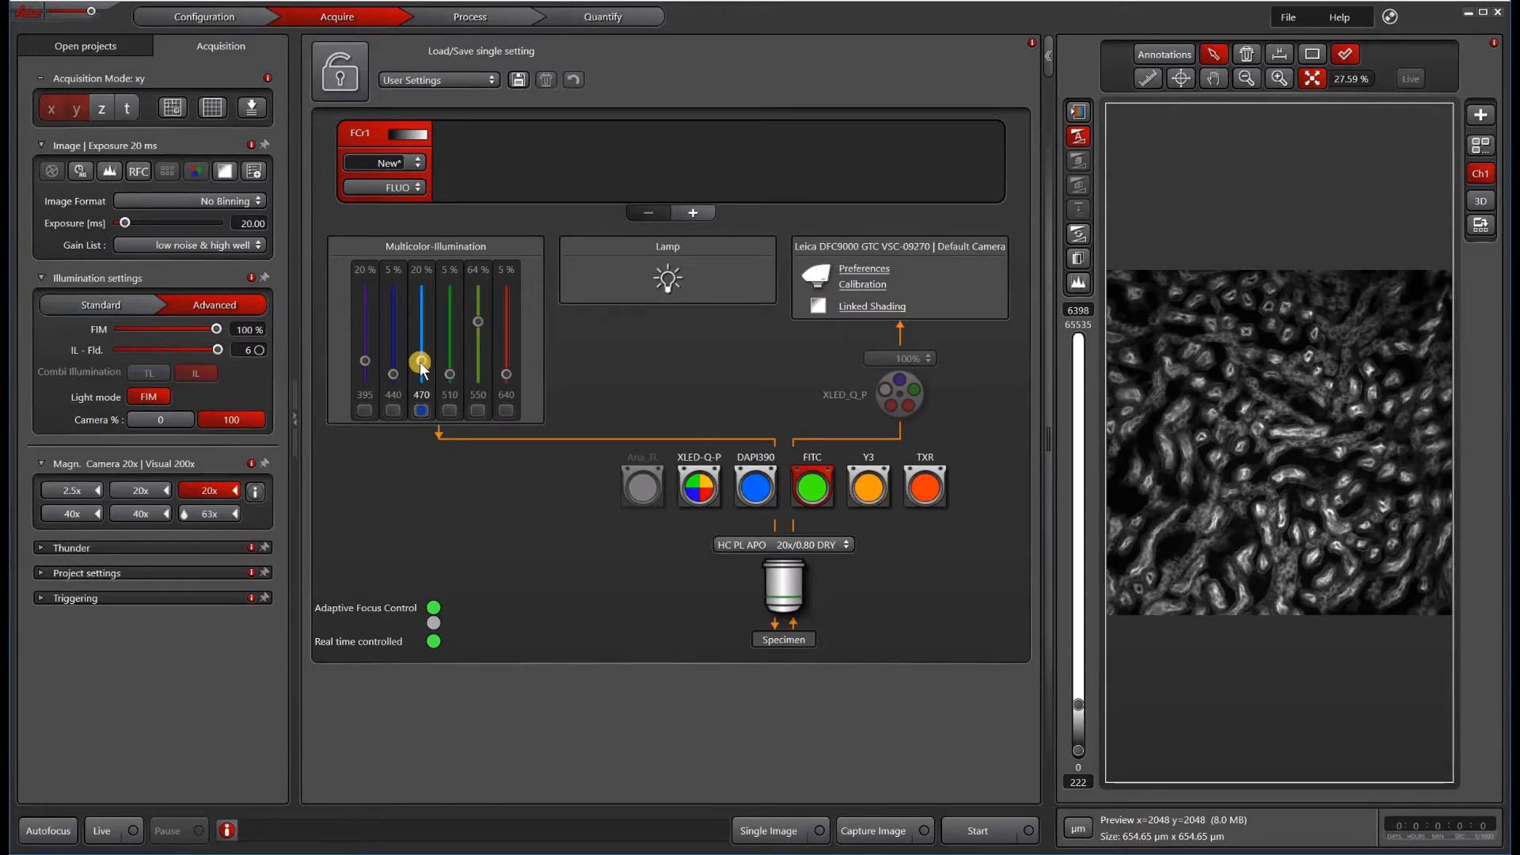
pyautogui.moveTo(421, 366)
pyautogui.mouseDown()
pyautogui.moveTo(421, 332)
pyautogui.moveTo(421, 350)
pyautogui.mouseUp()
# Step: Select the XLED-Q-P cube and review its filter wheel positions without changing them
pyautogui.click(703, 491)
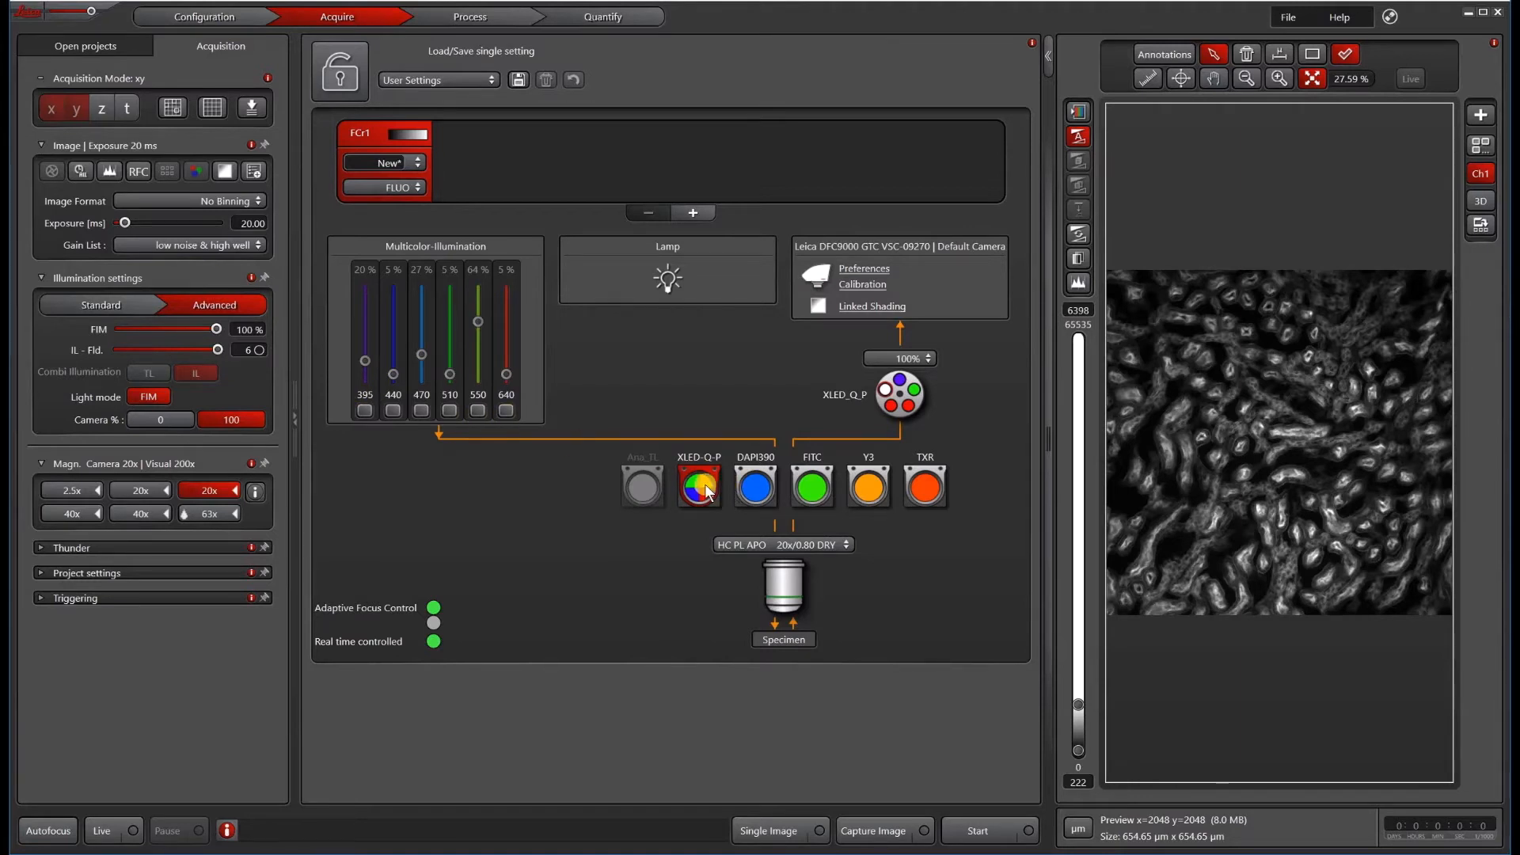
pyautogui.moveTo(707, 492)
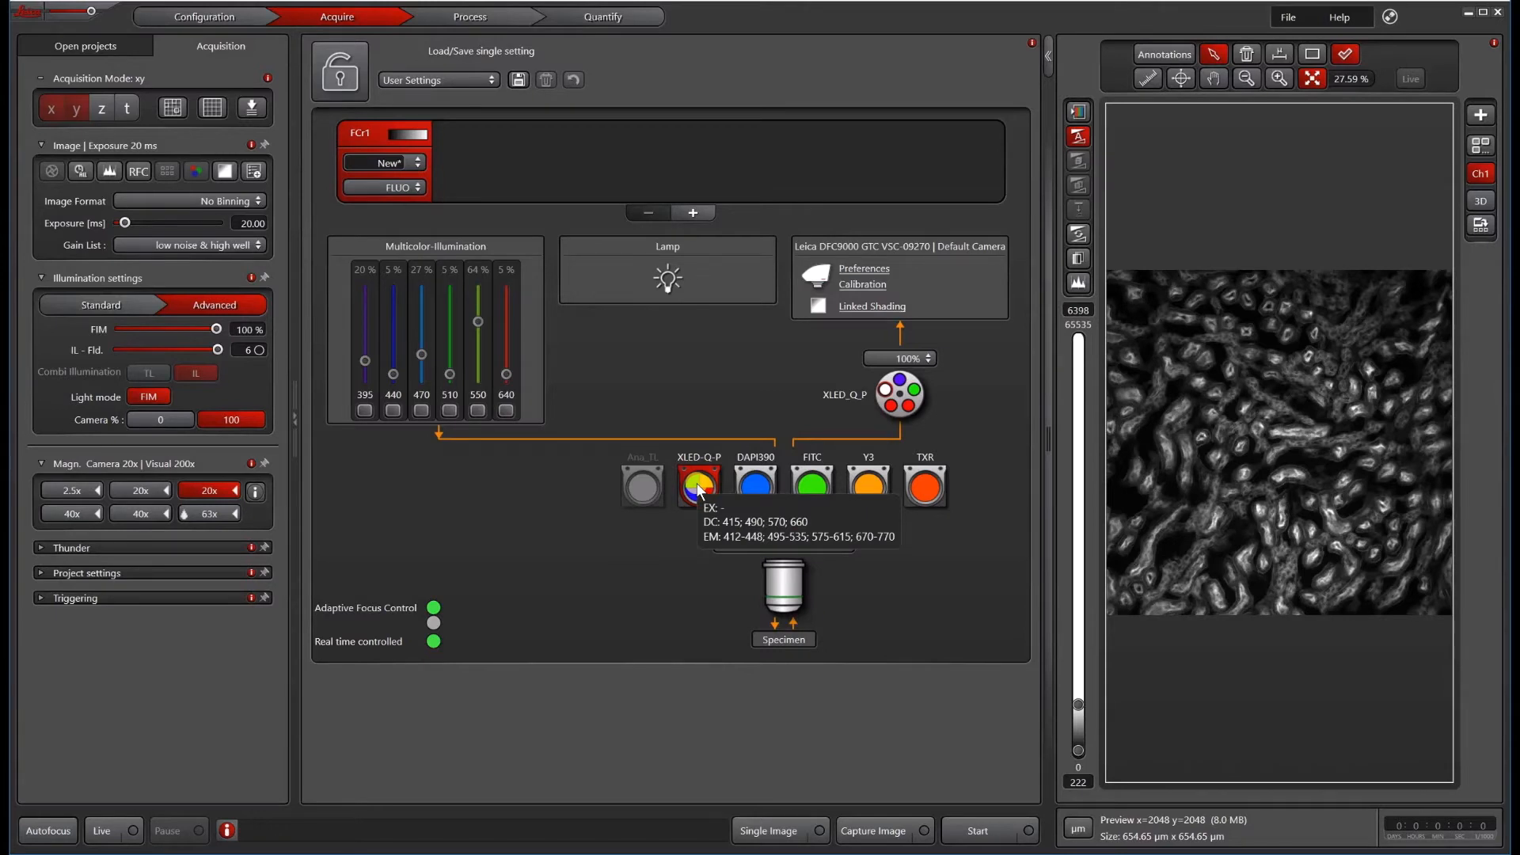
pyautogui.click(910, 360)
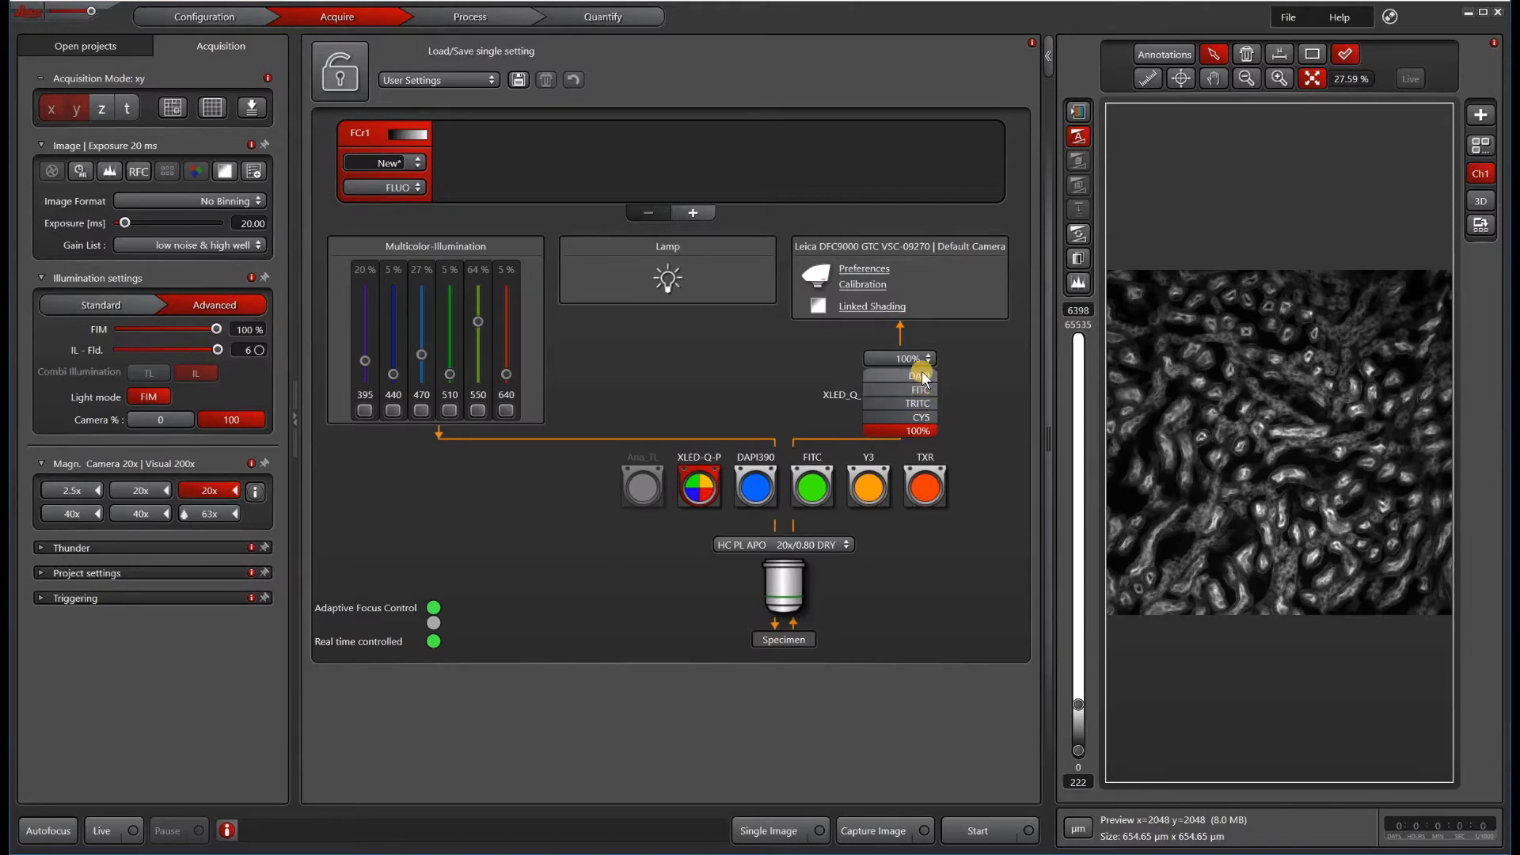
pyautogui.click(957, 372)
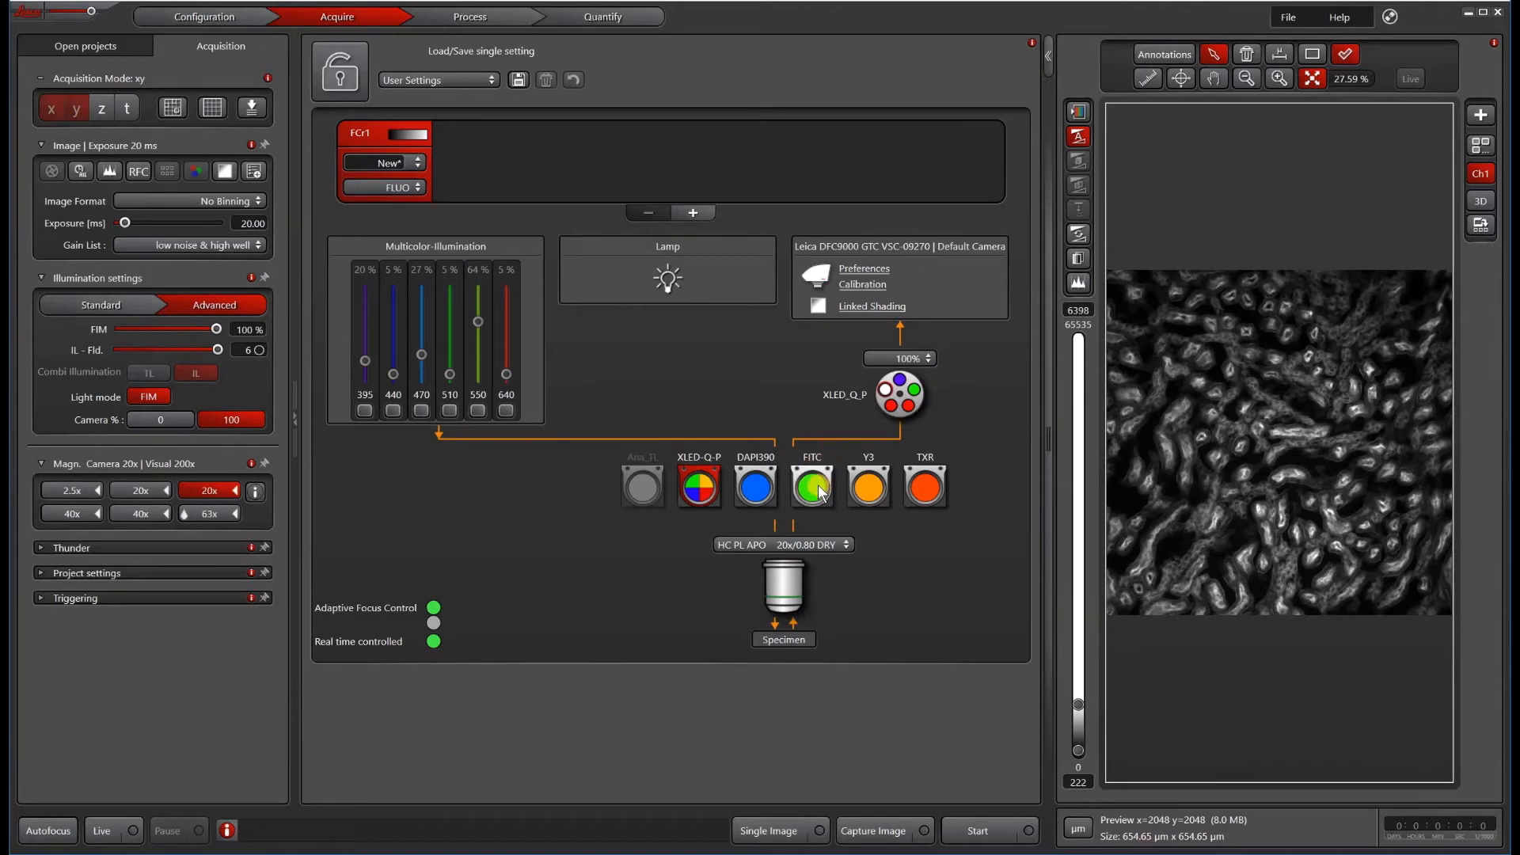
# Step: Select the FITC cube, raise the 470 nm LED to 46%, and check it in a live preview
pyautogui.moveTo(820, 492)
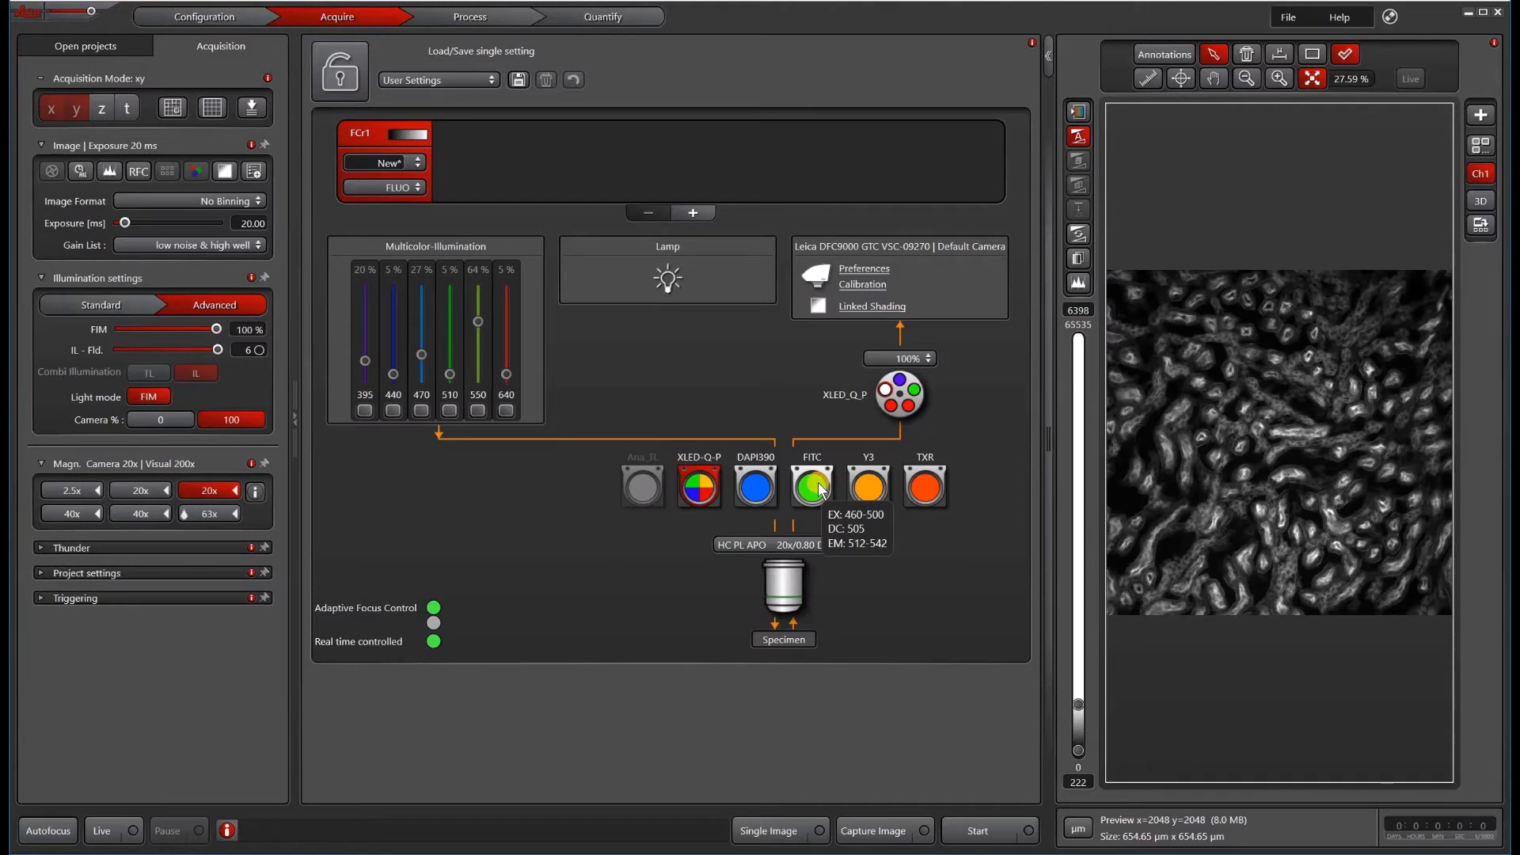
pyautogui.click(812, 479)
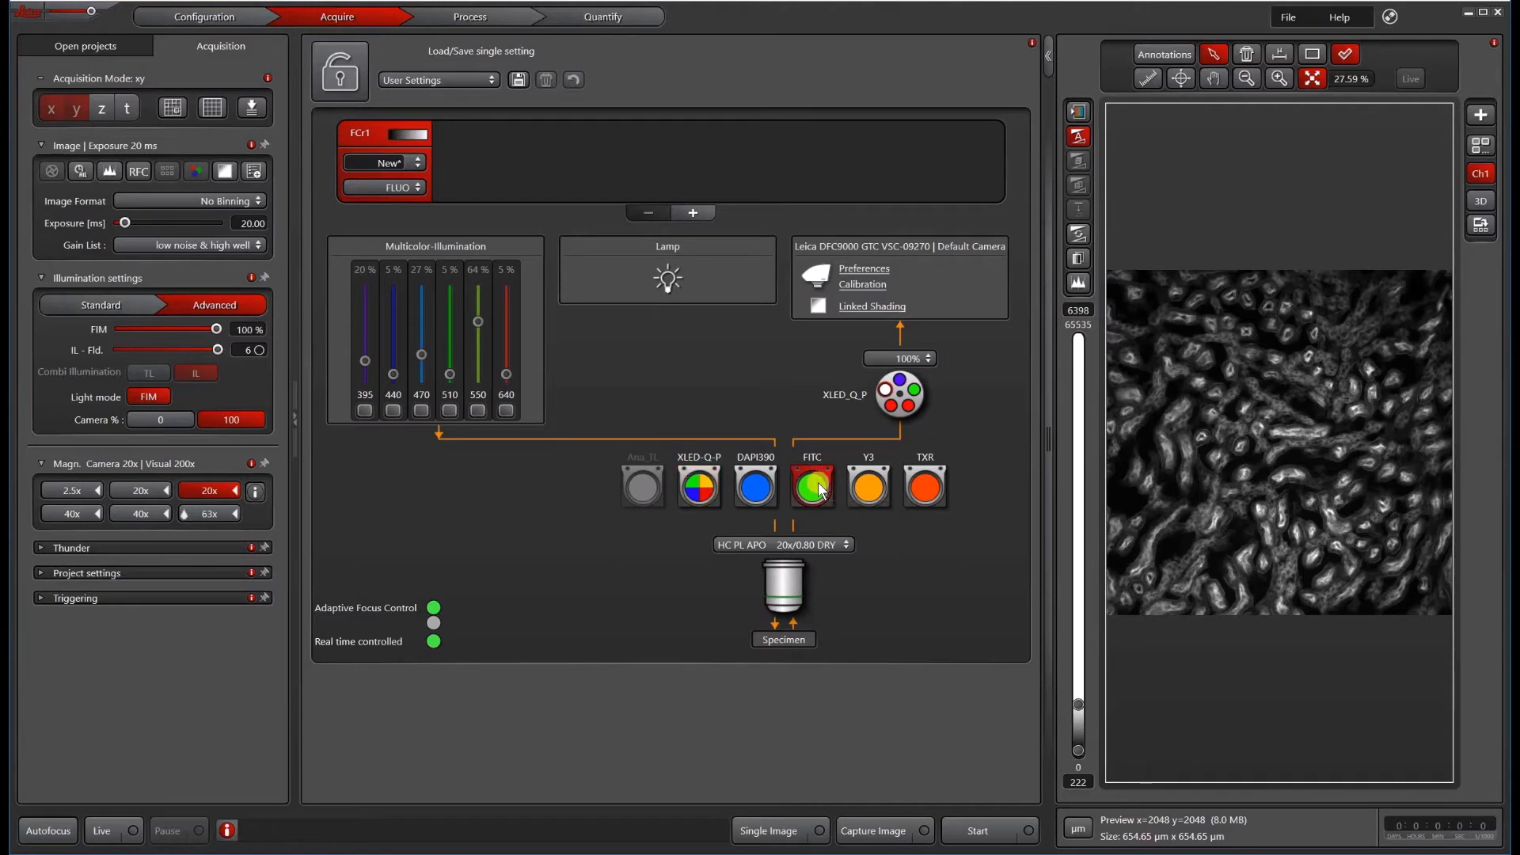
pyautogui.click(422, 410)
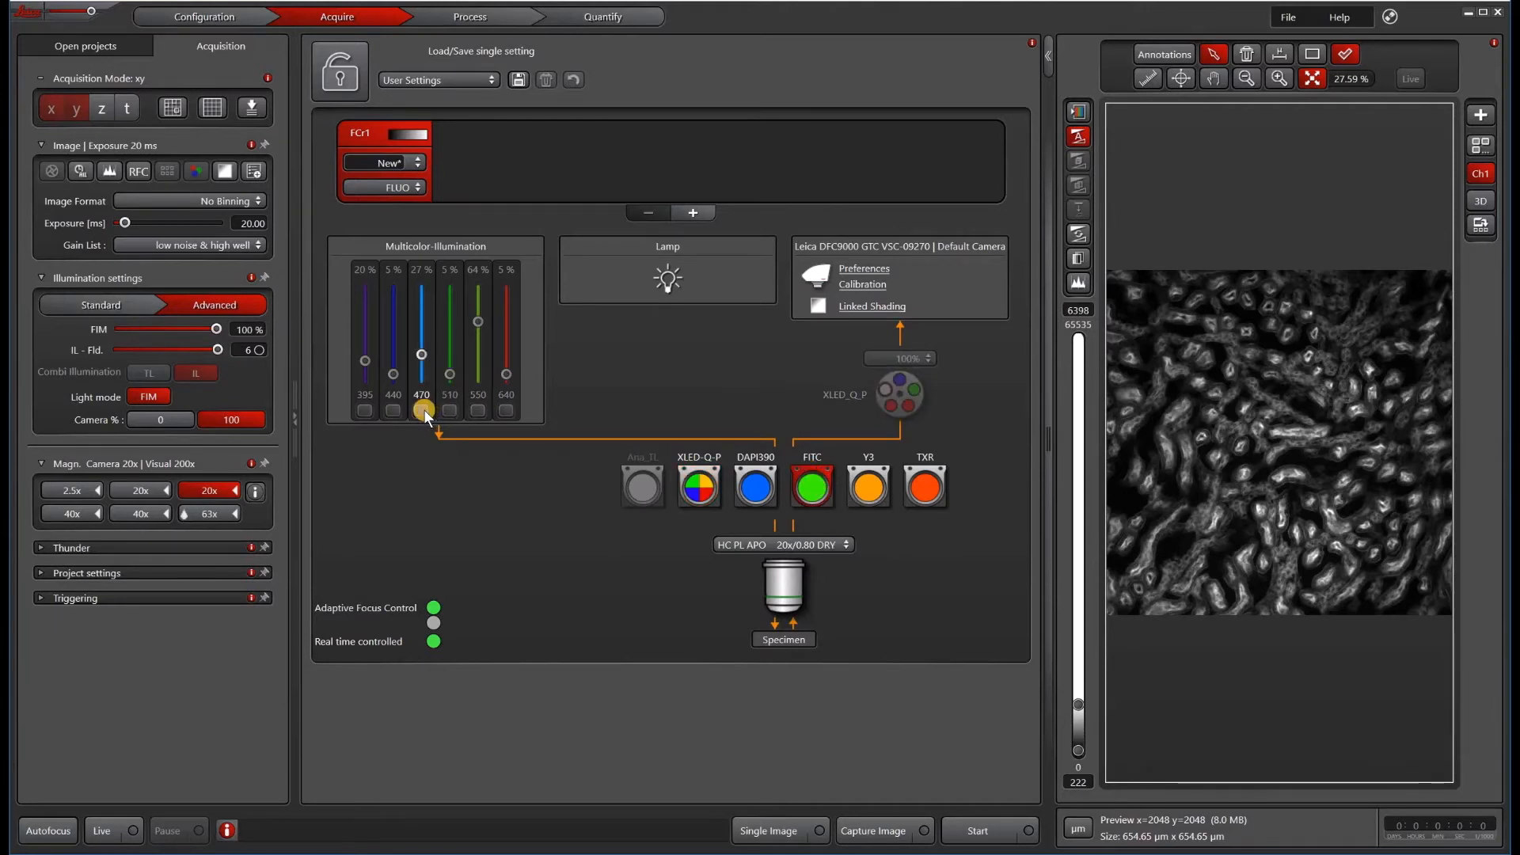
pyautogui.click(422, 353)
pyautogui.moveTo(422, 347); pyautogui.dragTo(423, 339)
pyautogui.click(103, 829)
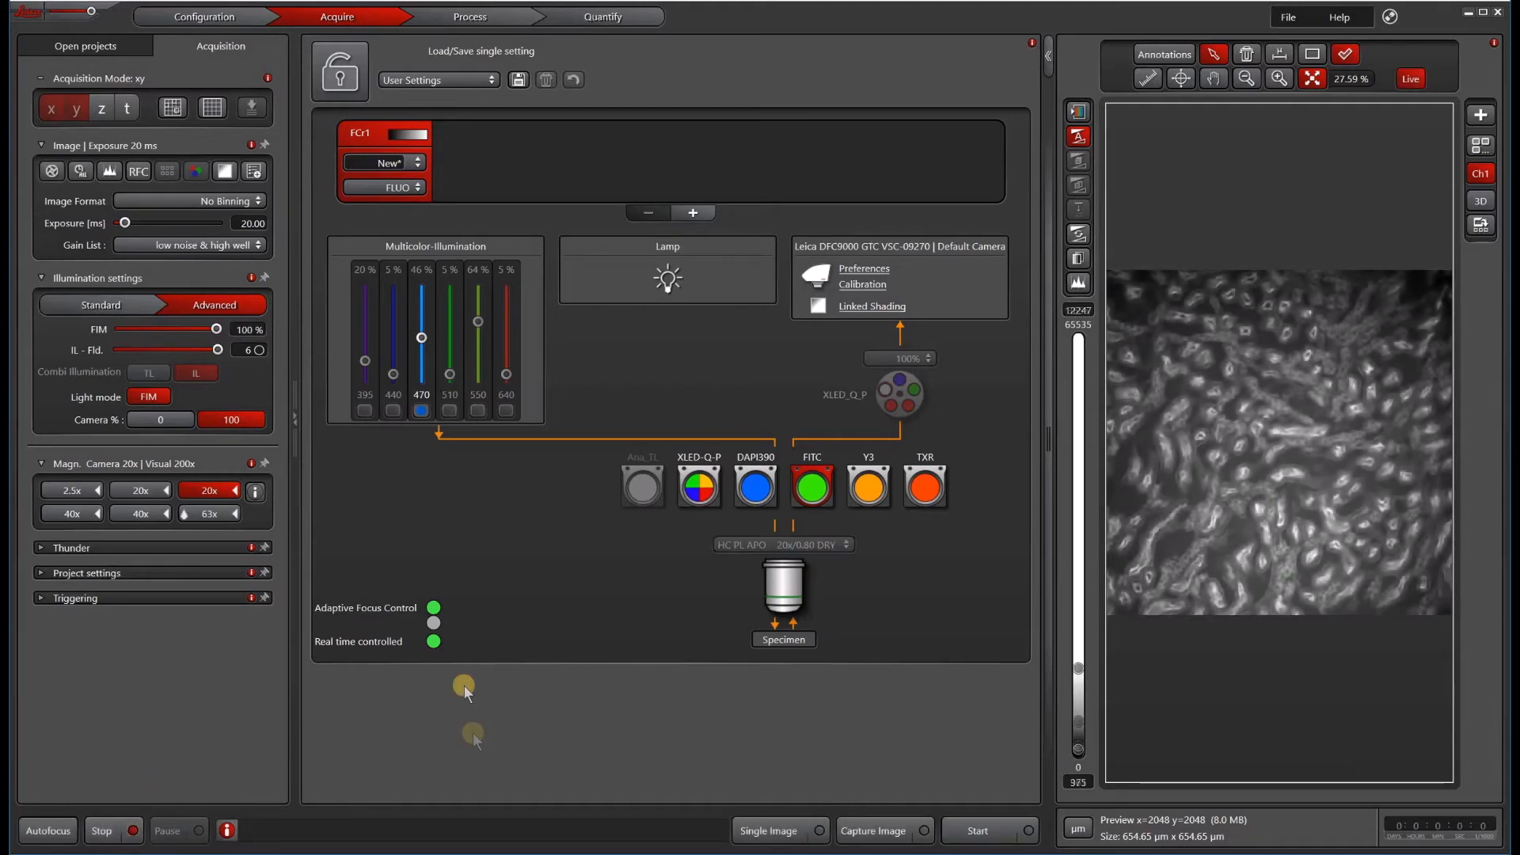
pyautogui.click(103, 830)
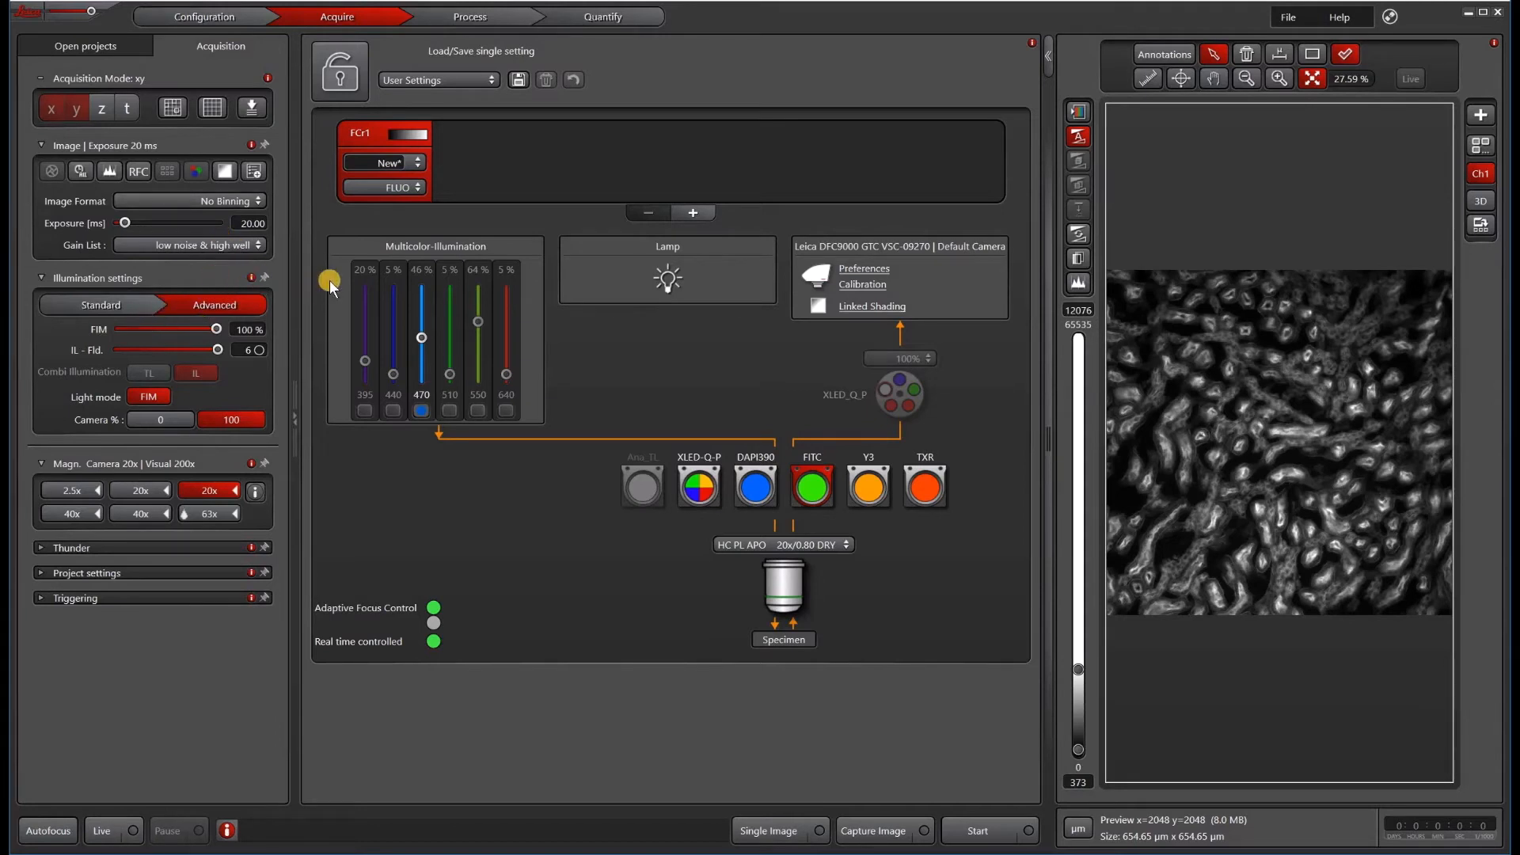
# Step: Set the channel's display color to Green and name the channel FITC
pyautogui.click(411, 133)
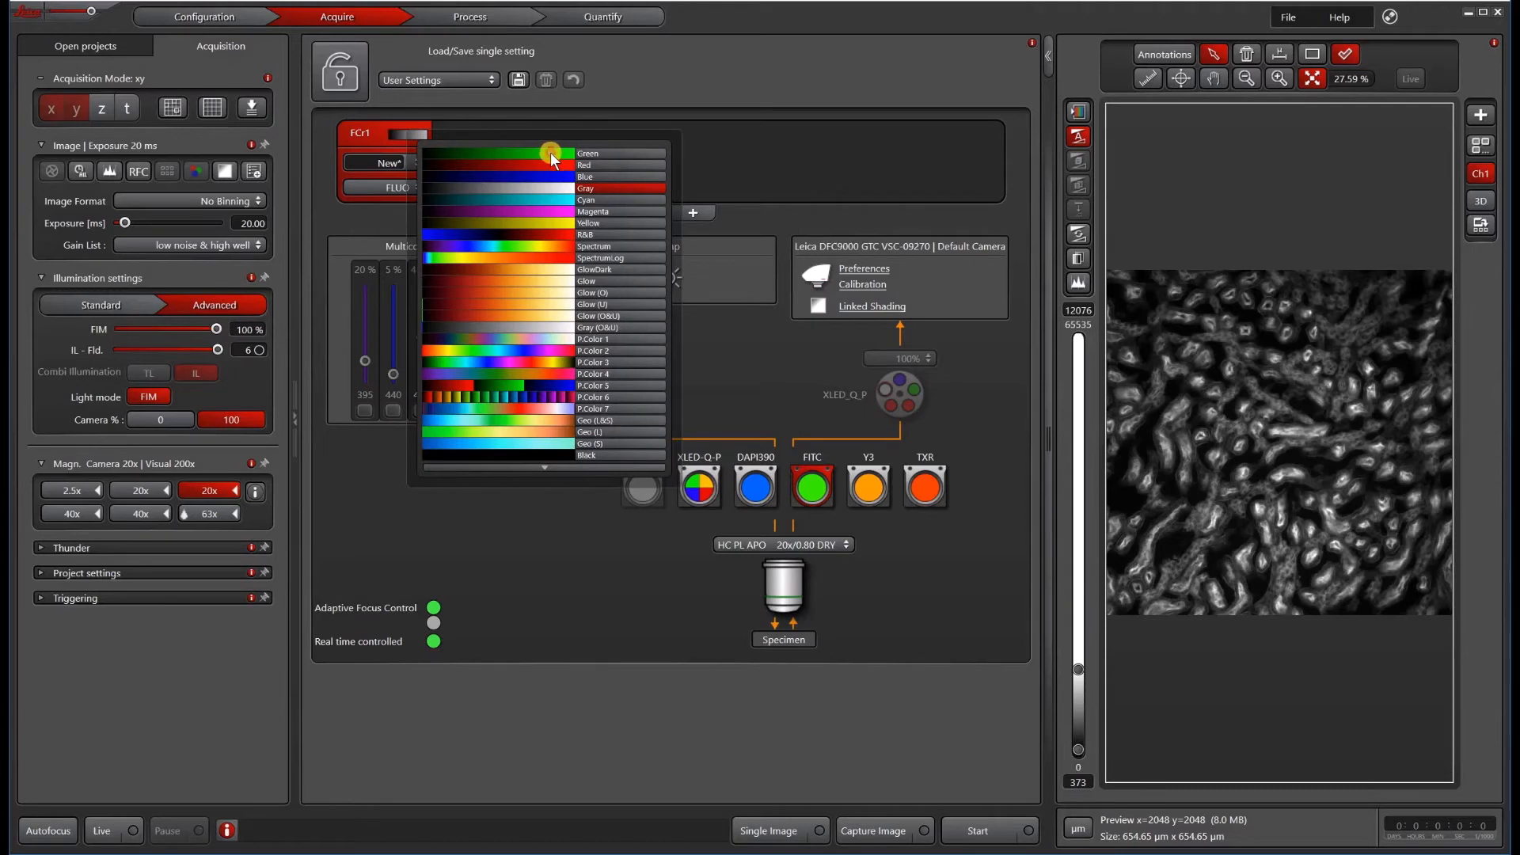
pyautogui.click(549, 152)
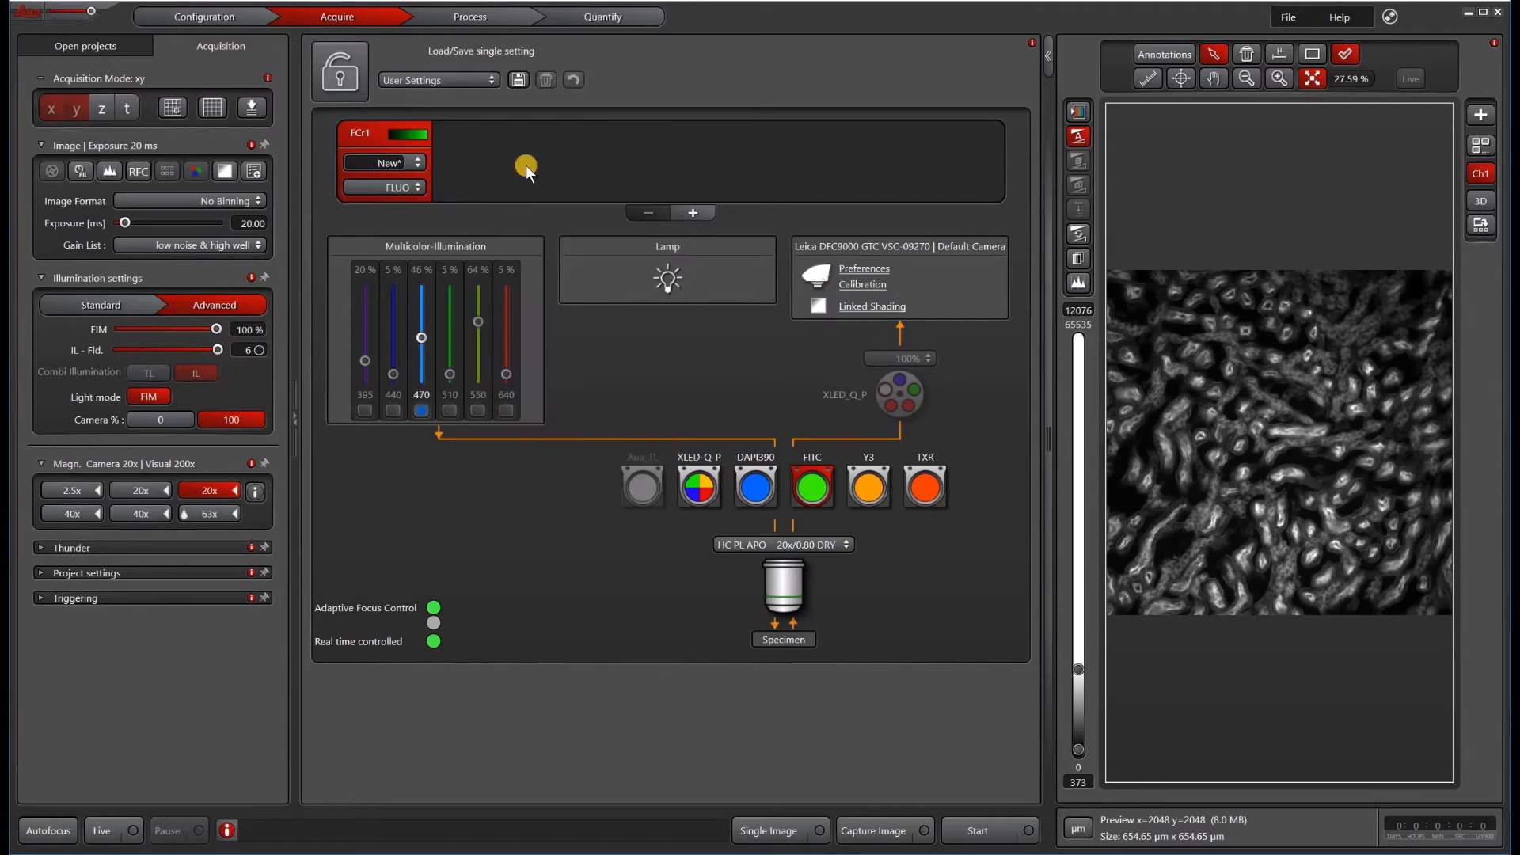
pyautogui.doubleClick(362, 158)
pyautogui.write('FITC')
# Step: Save the channel settings as a fluorochrome named FITC
pyautogui.rightClick(372, 133)
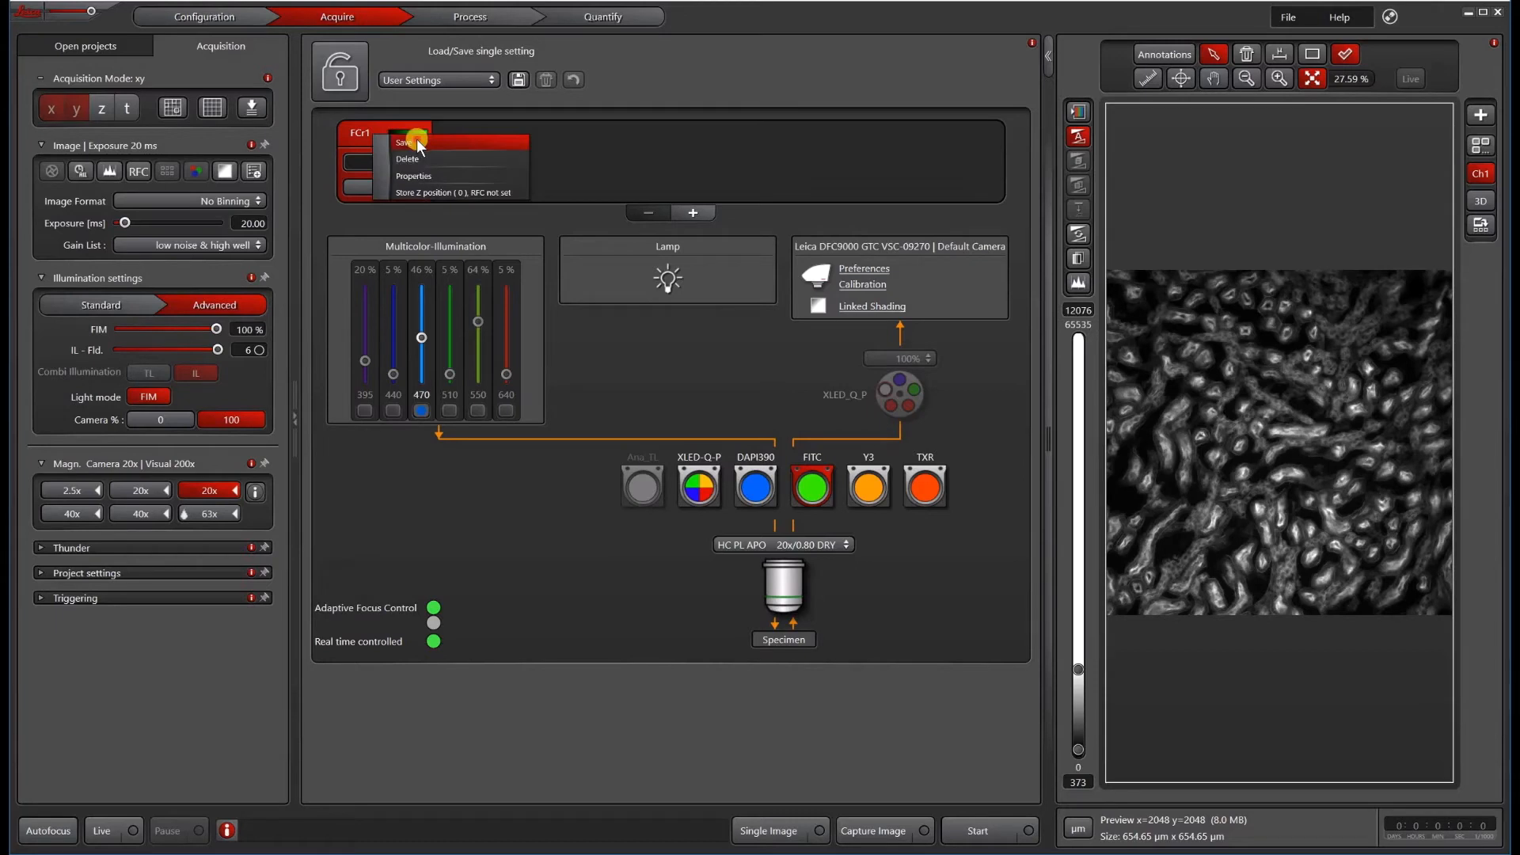
pyautogui.click(416, 141)
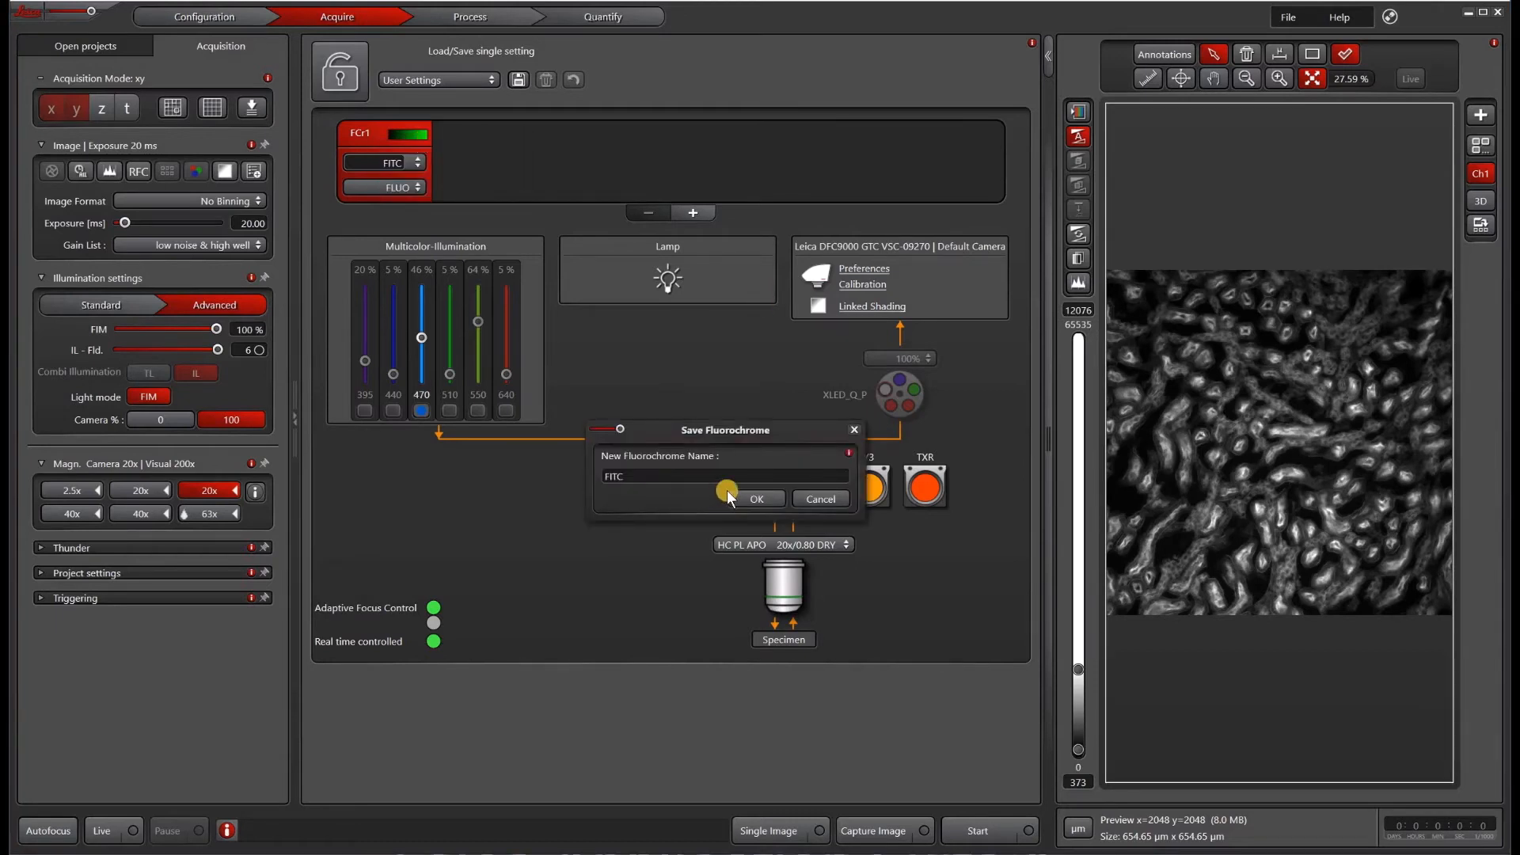
pyautogui.click(754, 497)
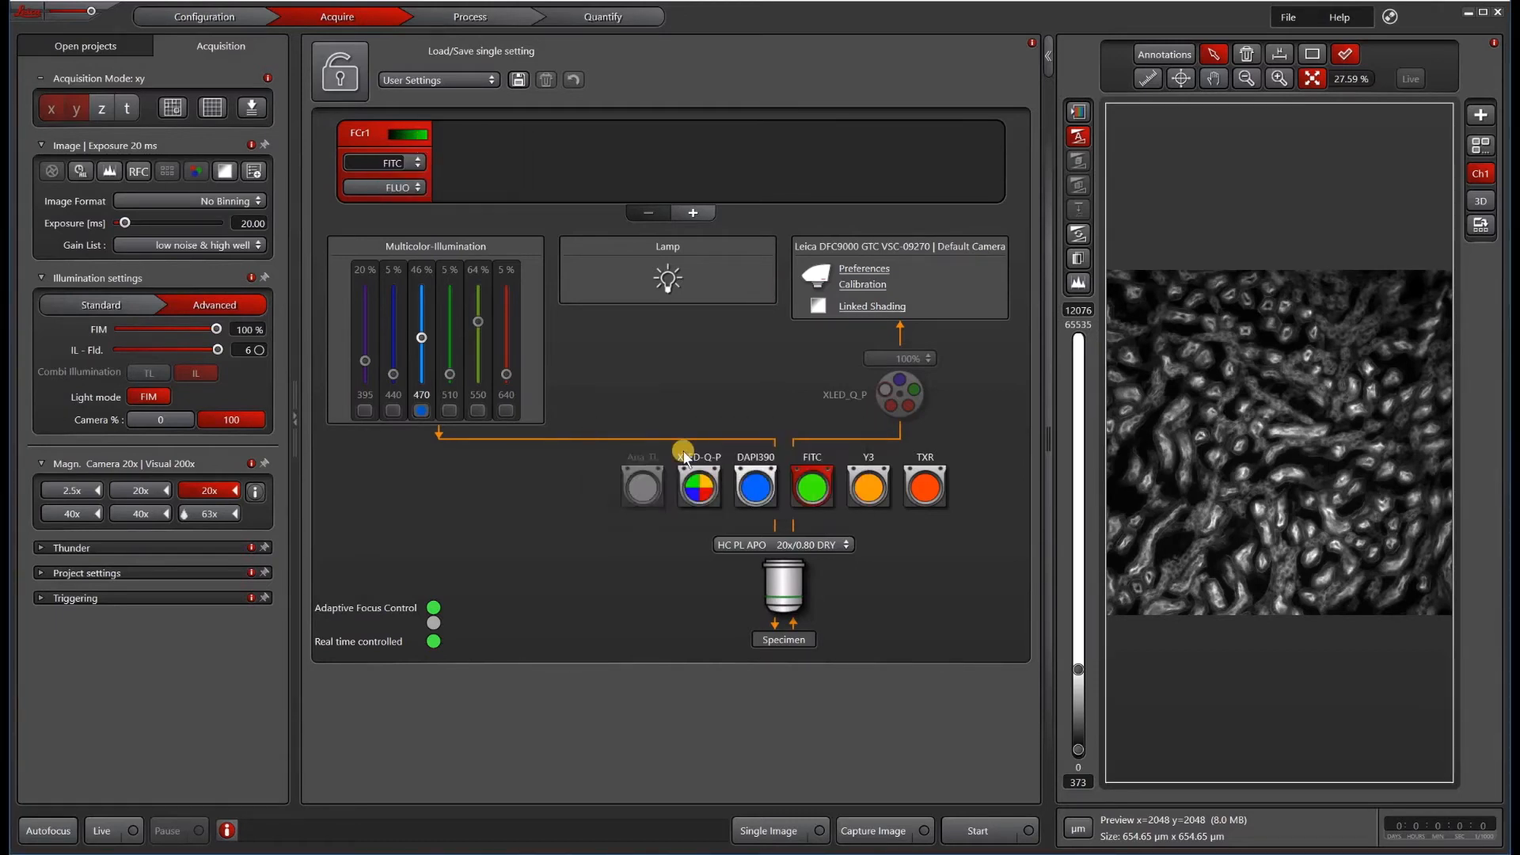
pyautogui.click(415, 163)
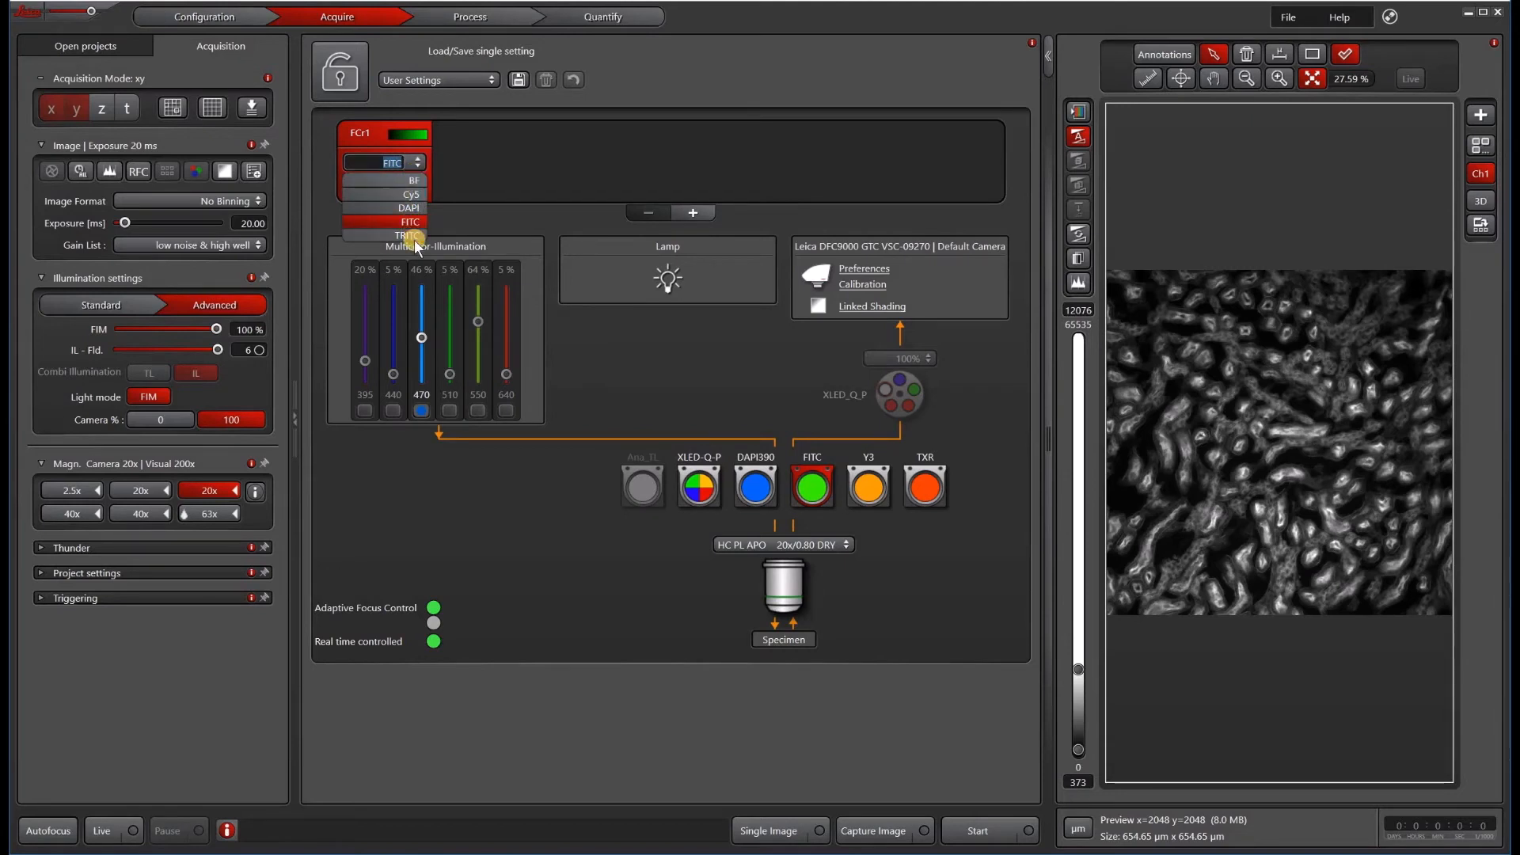
pyautogui.click(508, 136)
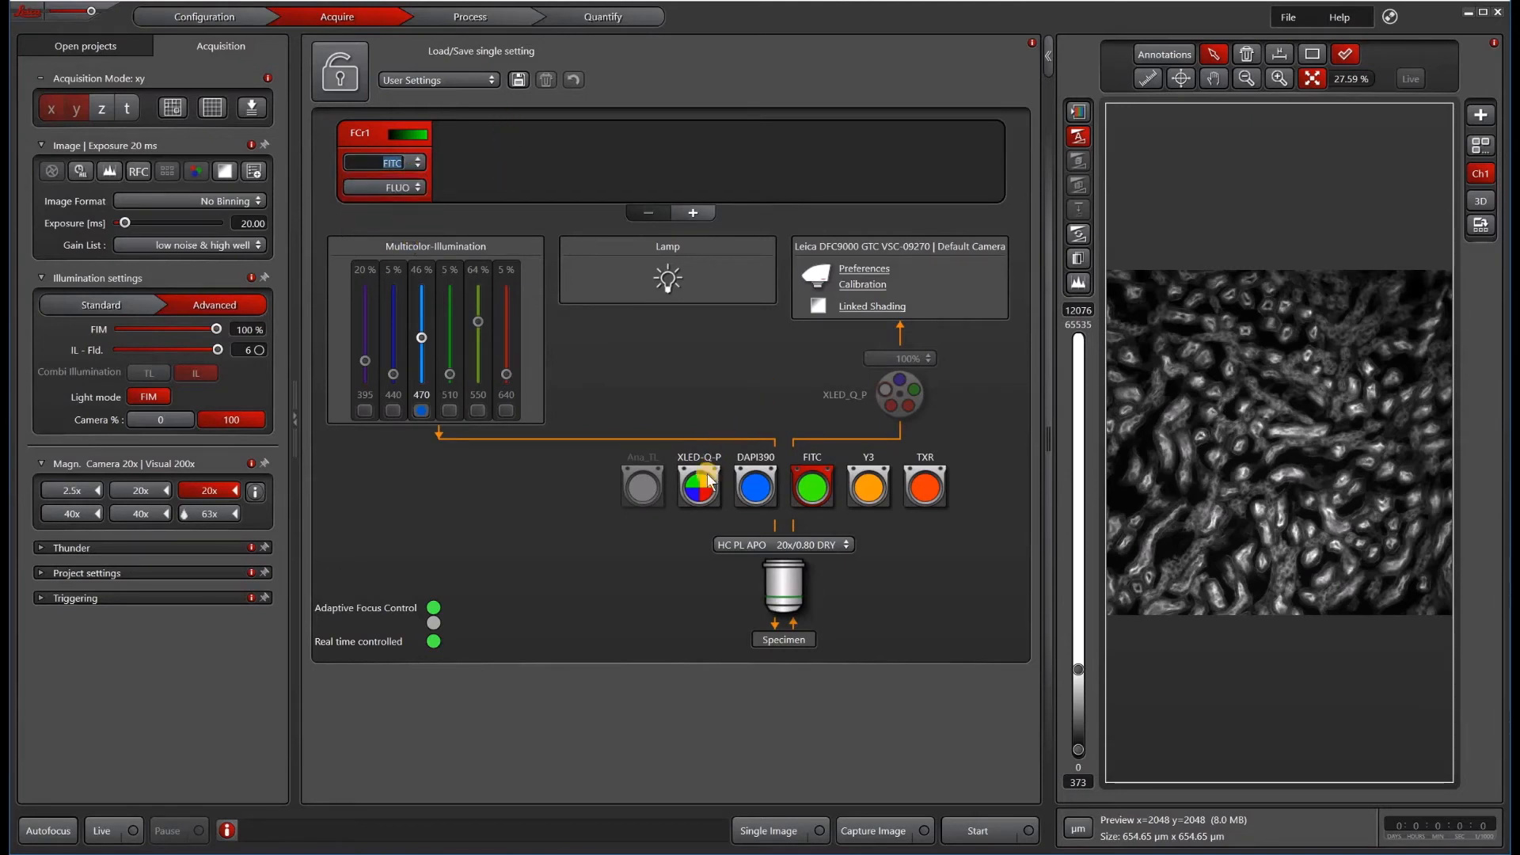
# Step: Switch to the XLED-Q-P cube, set its filter wheel to FITC, and check it in a live preview
pyautogui.moveTo(708, 480)
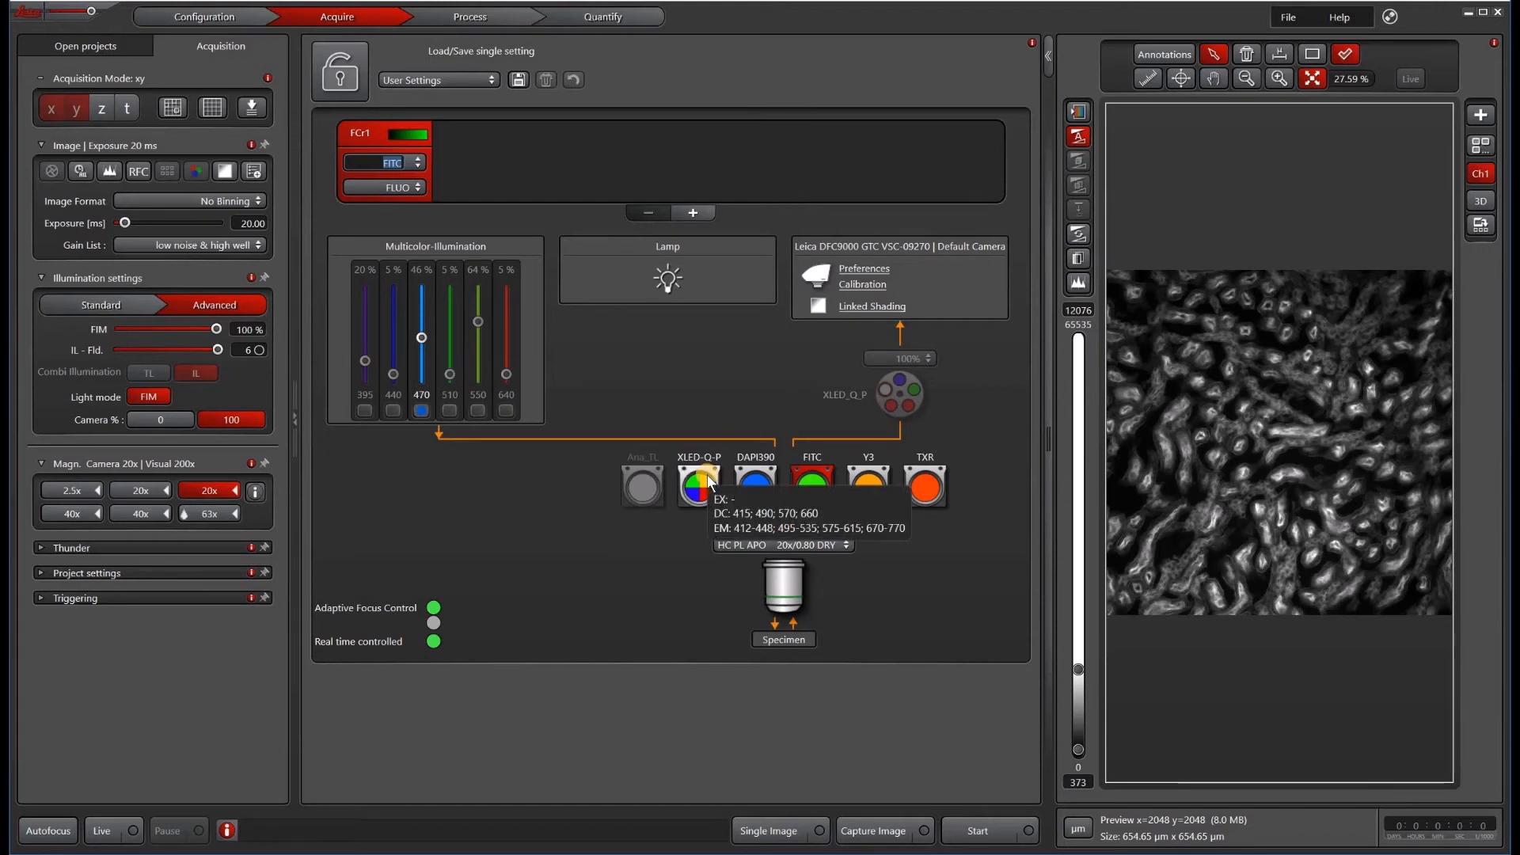
pyautogui.click(709, 480)
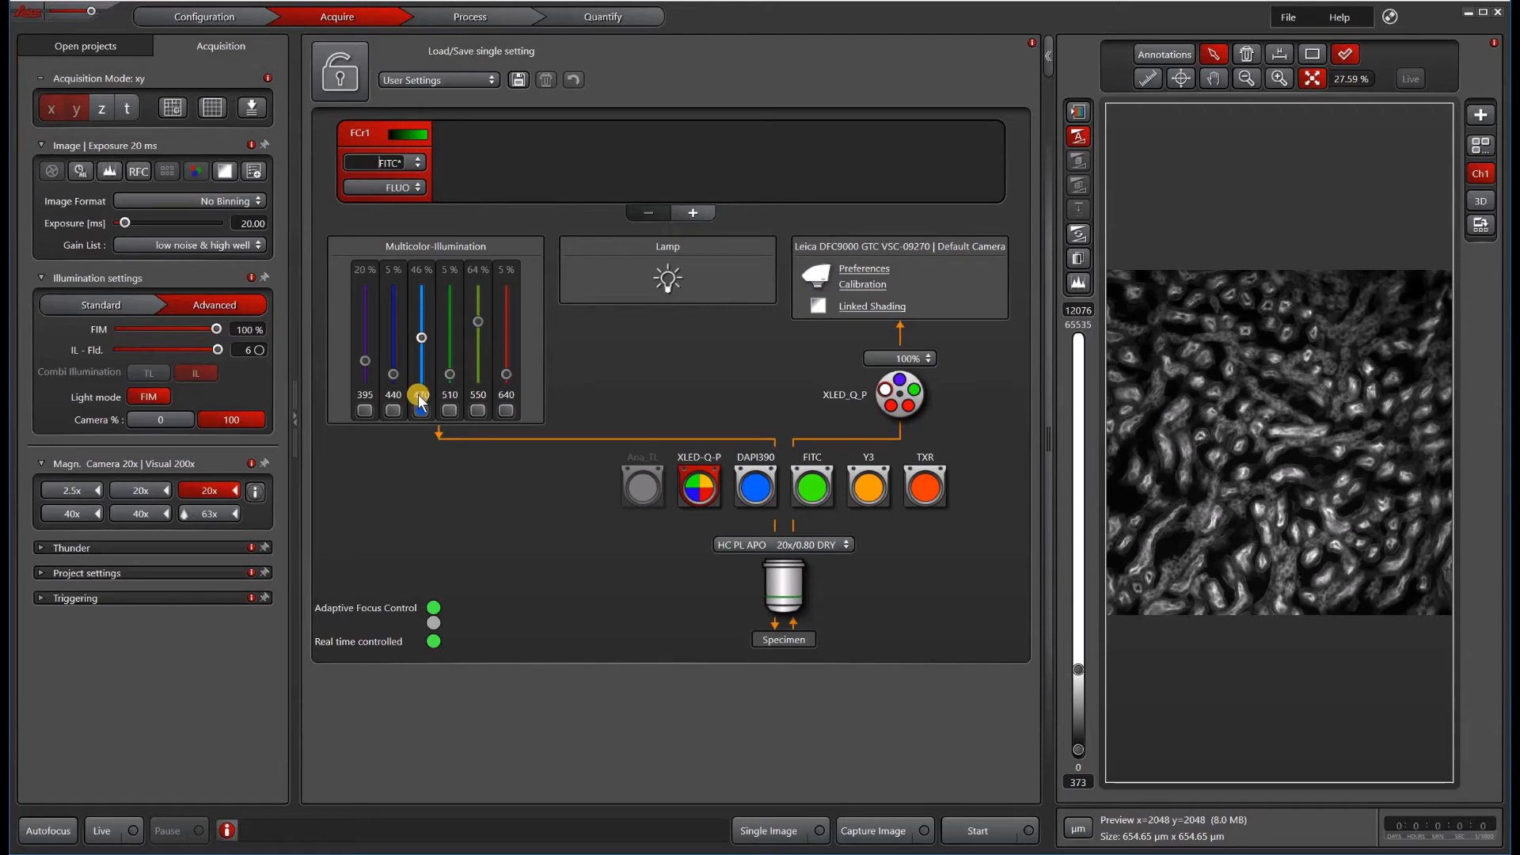
pyautogui.click(102, 831)
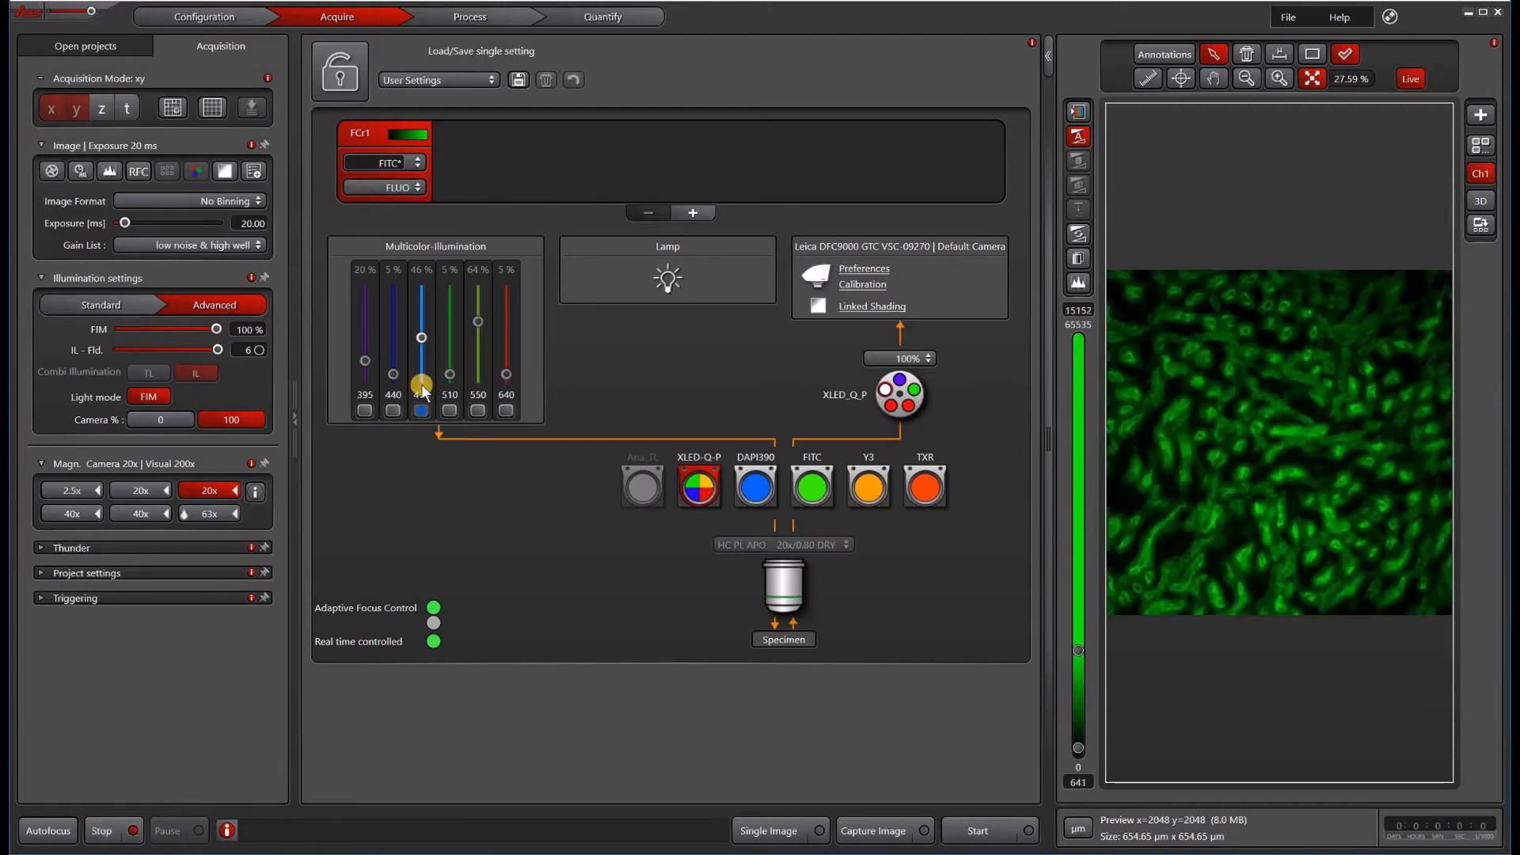
pyautogui.click(421, 412)
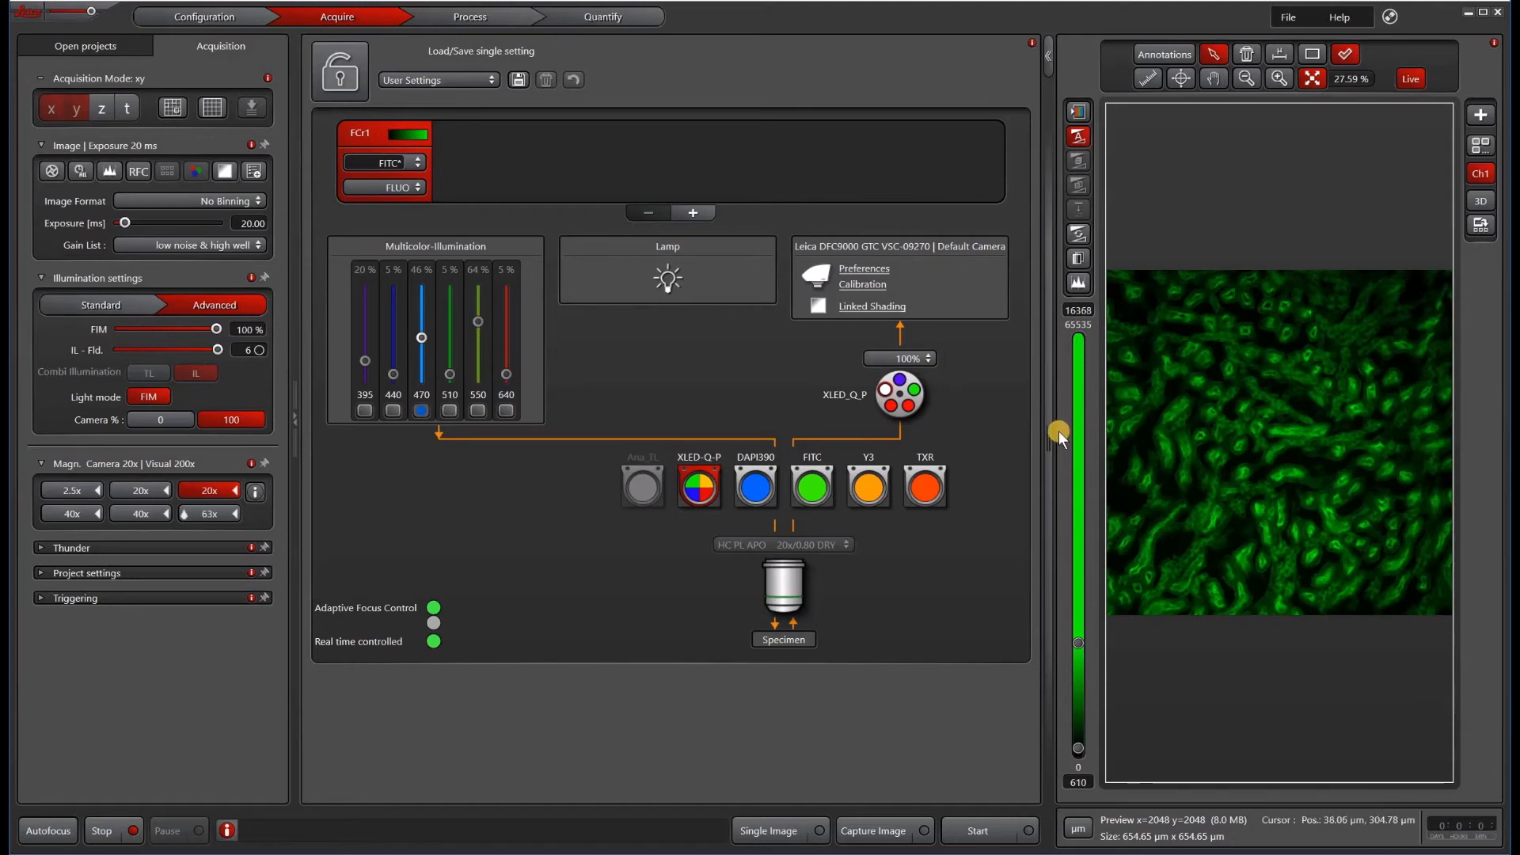
pyautogui.click(922, 358)
pyautogui.click(918, 389)
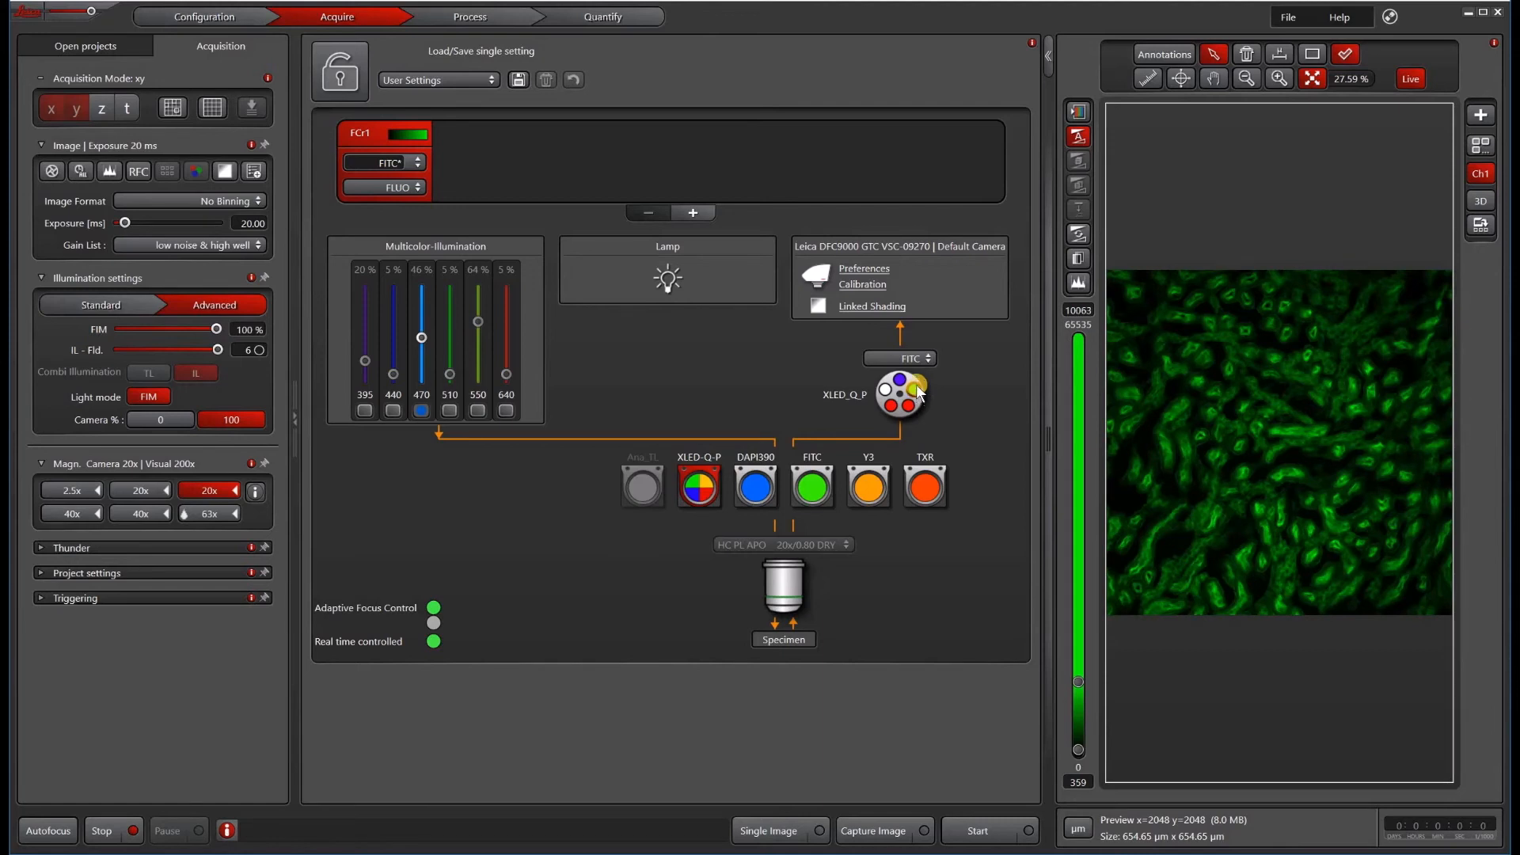
pyautogui.click(103, 830)
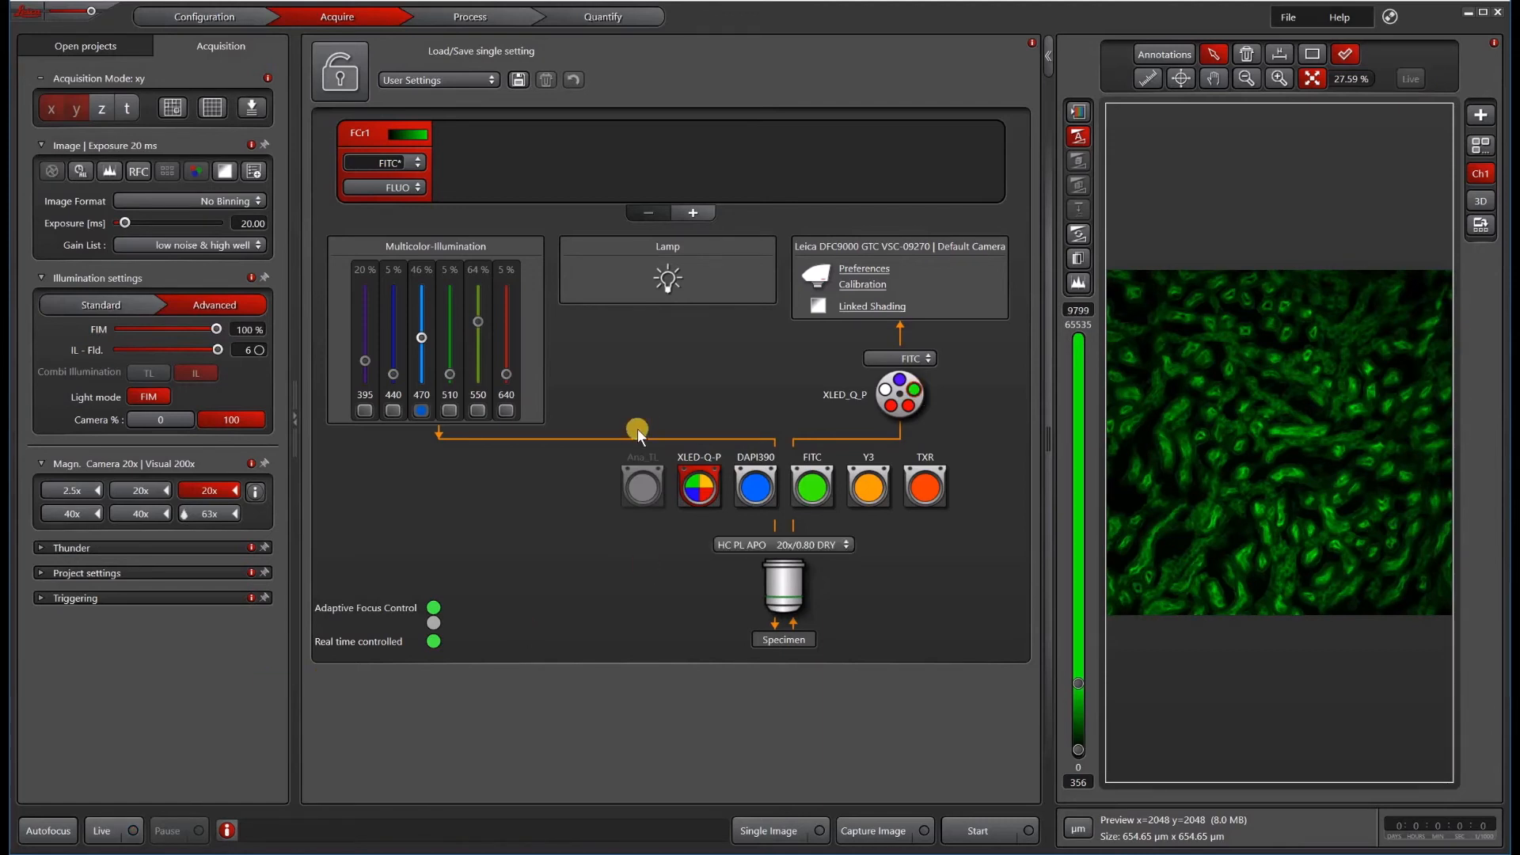
# Step: Save the channel settings as a new fluorochrome named FITC quad
pyautogui.rightClick(372, 131)
pyautogui.click(417, 138)
pyautogui.click(633, 473)
pyautogui.doubleClick(636, 475)
pyautogui.click(640, 474)
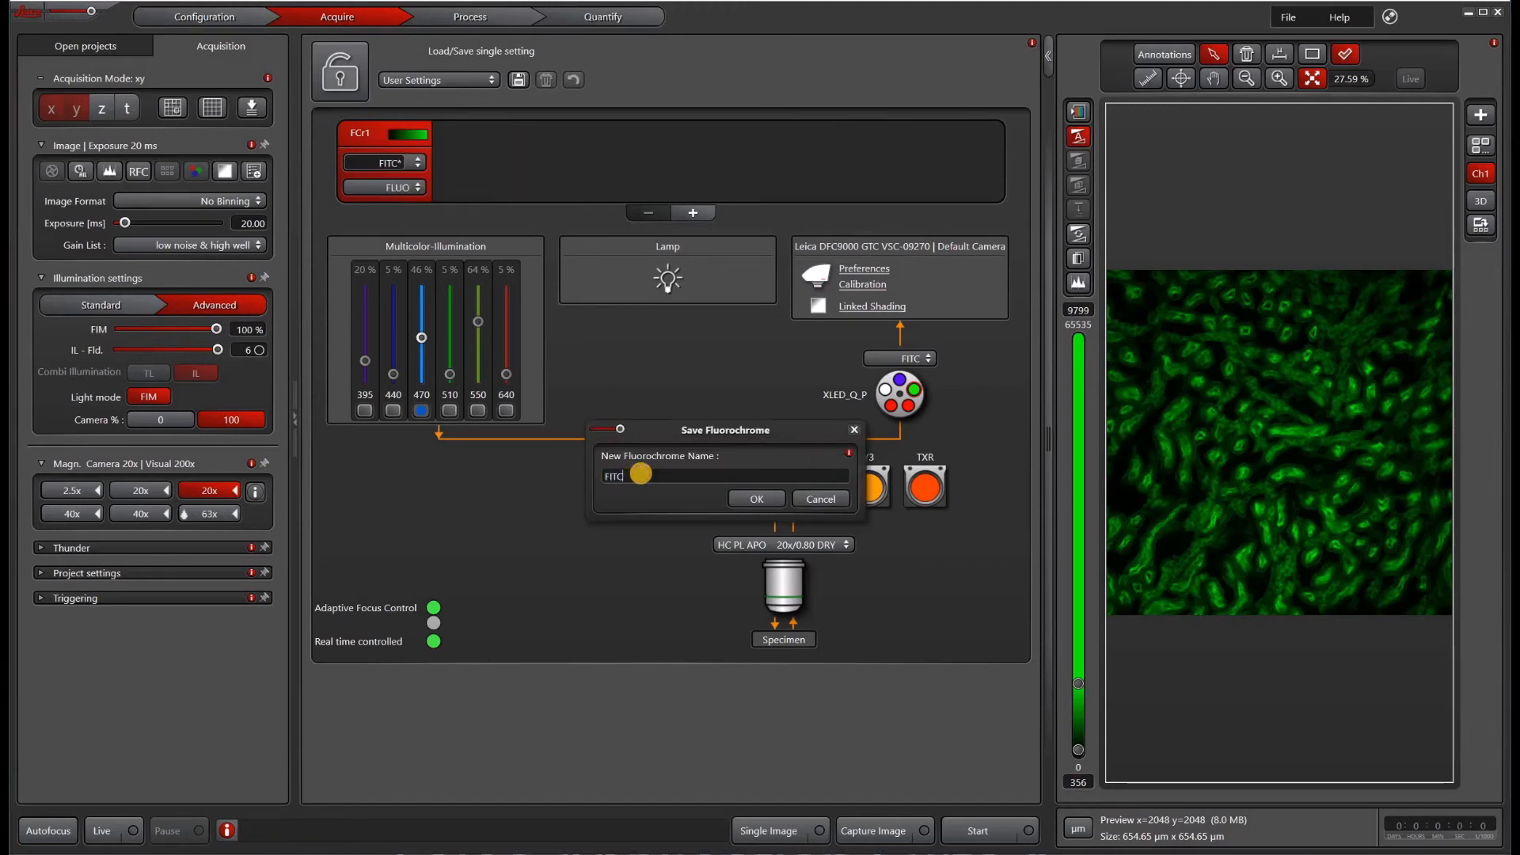
pyautogui.write('quad')
pyautogui.press('Return')
pyautogui.click(412, 162)
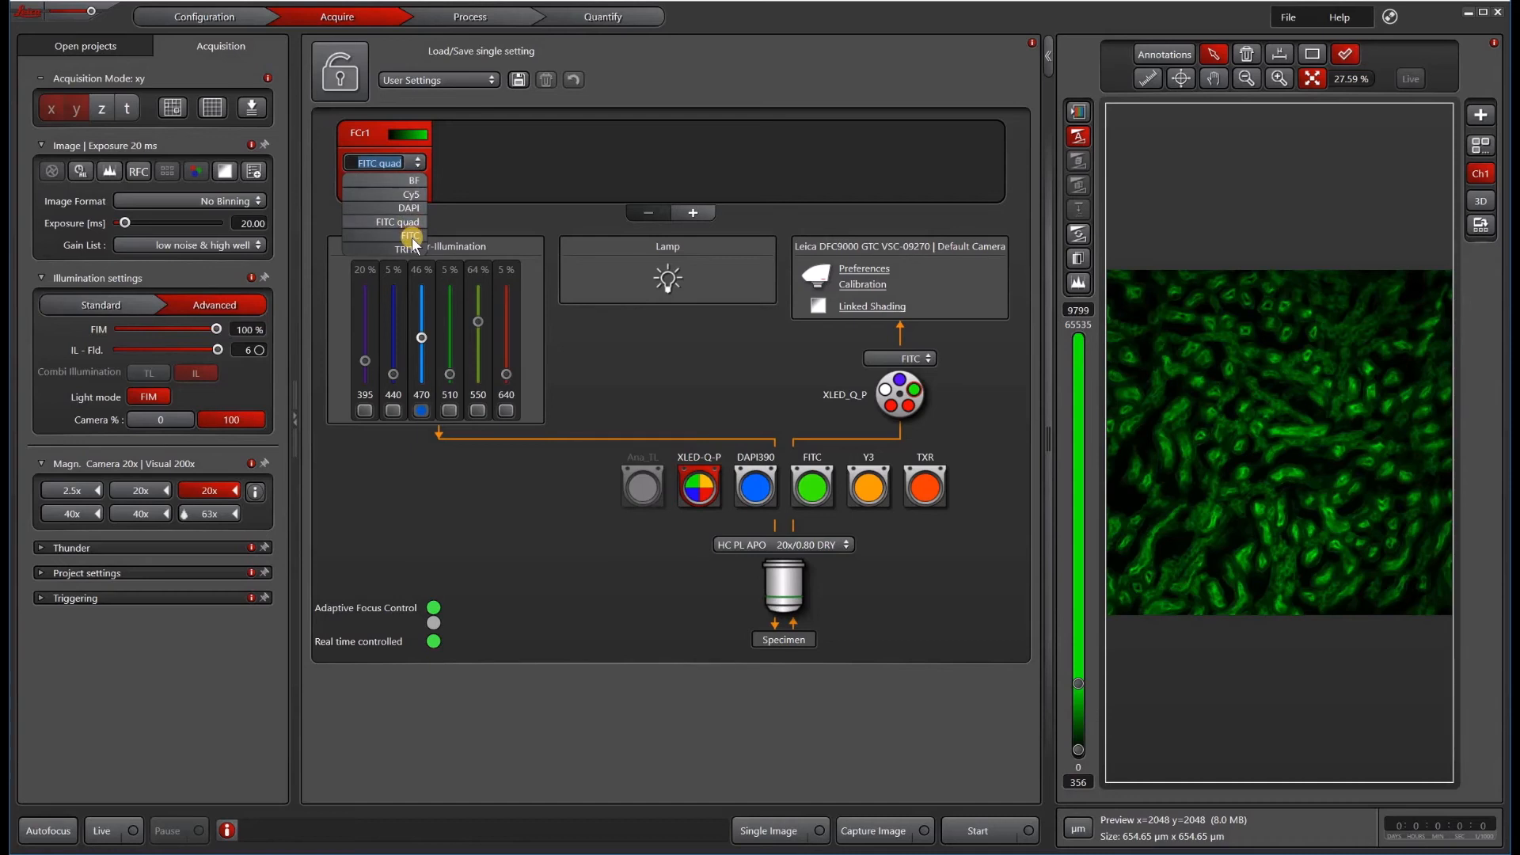
pyautogui.click(535, 155)
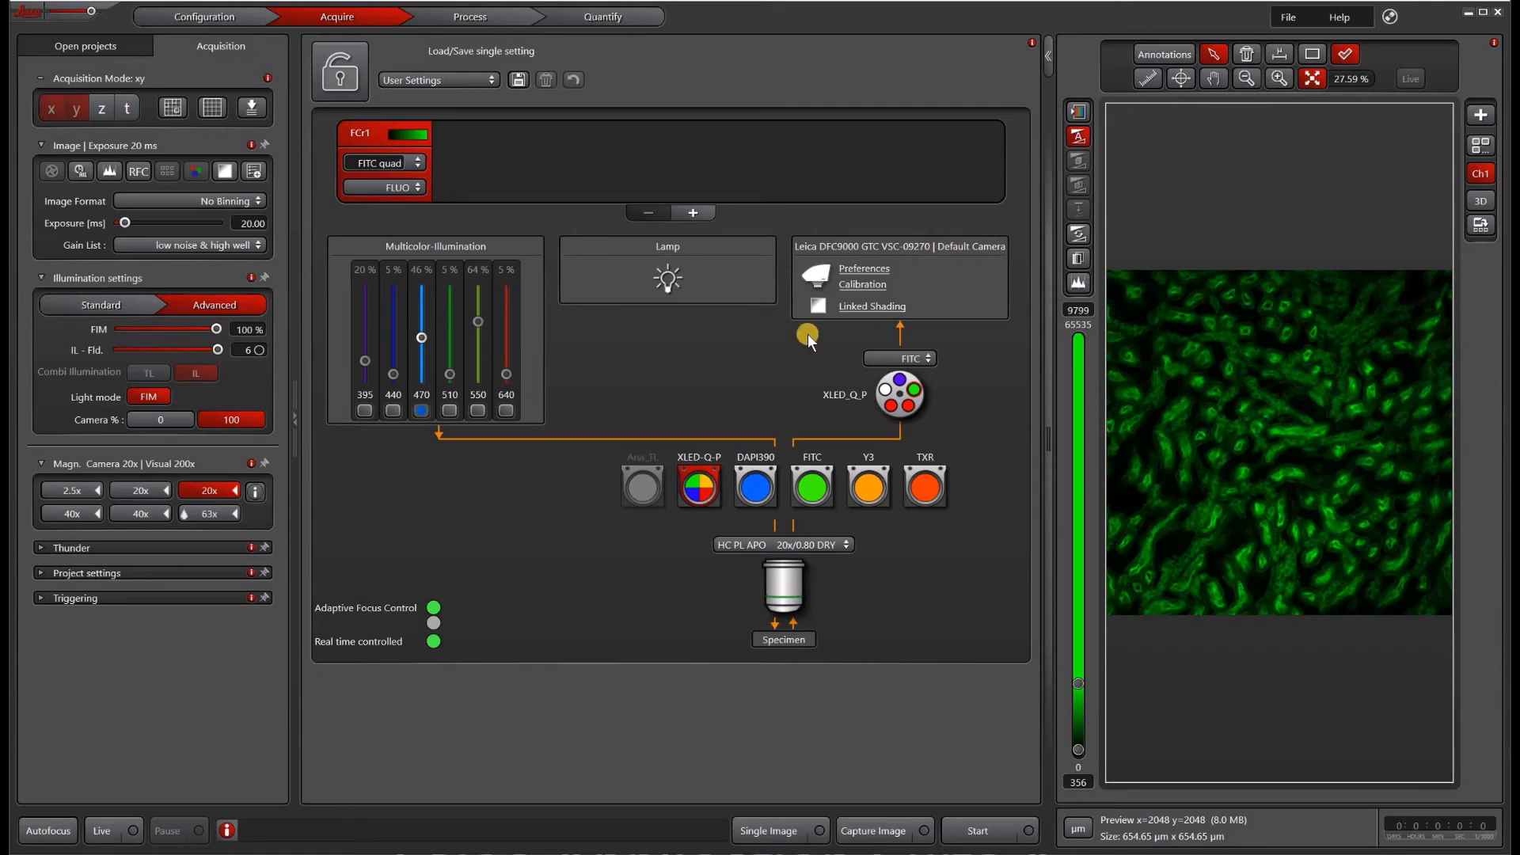
# Step: Add a second channel, select it, and assign it the XLED-Q-P filter cube
pyautogui.click(695, 207)
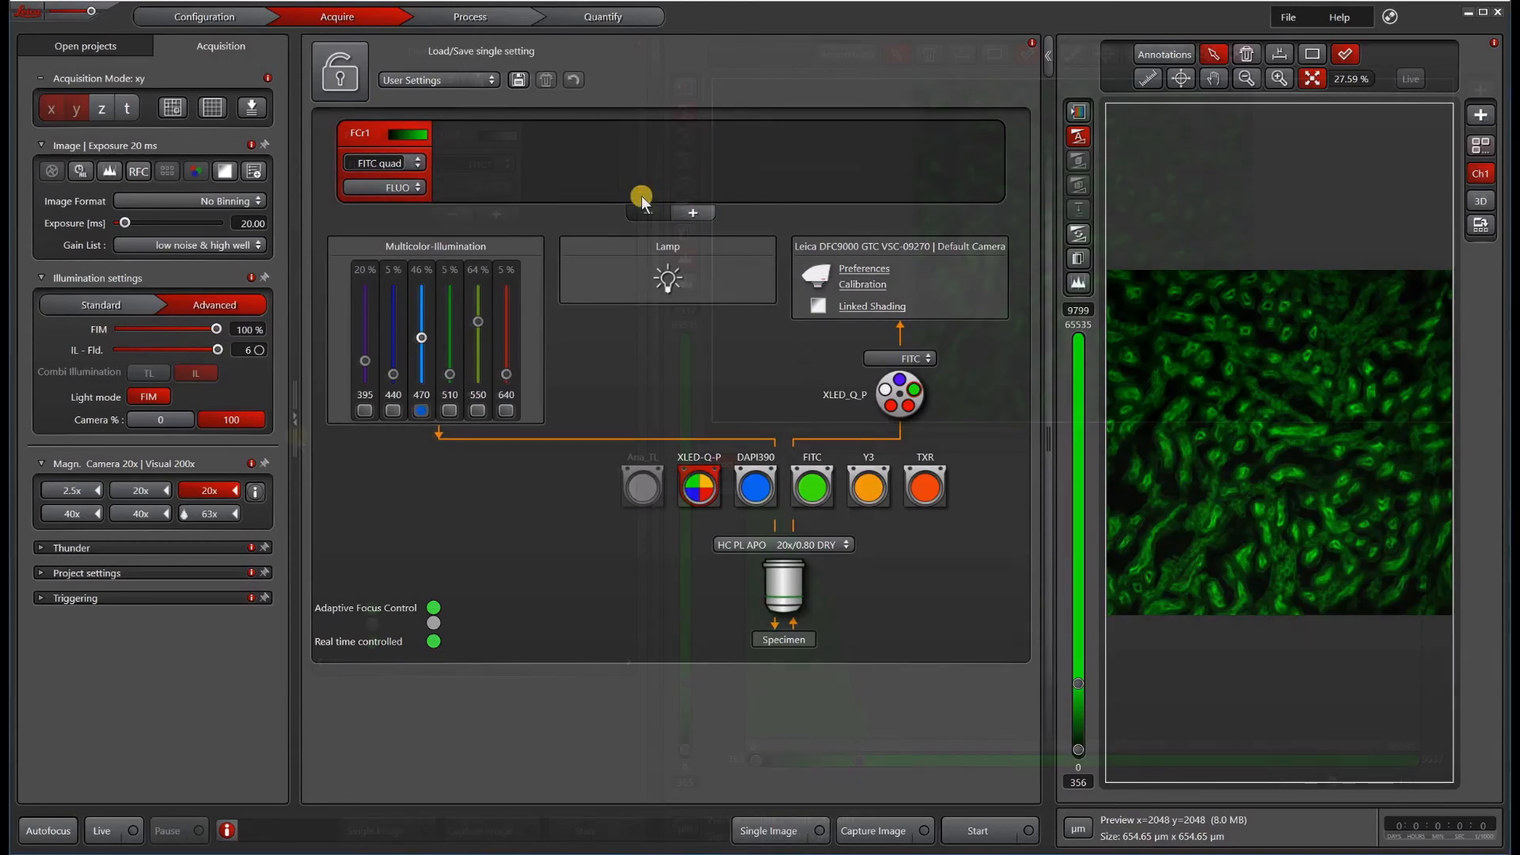
pyautogui.click(106, 830)
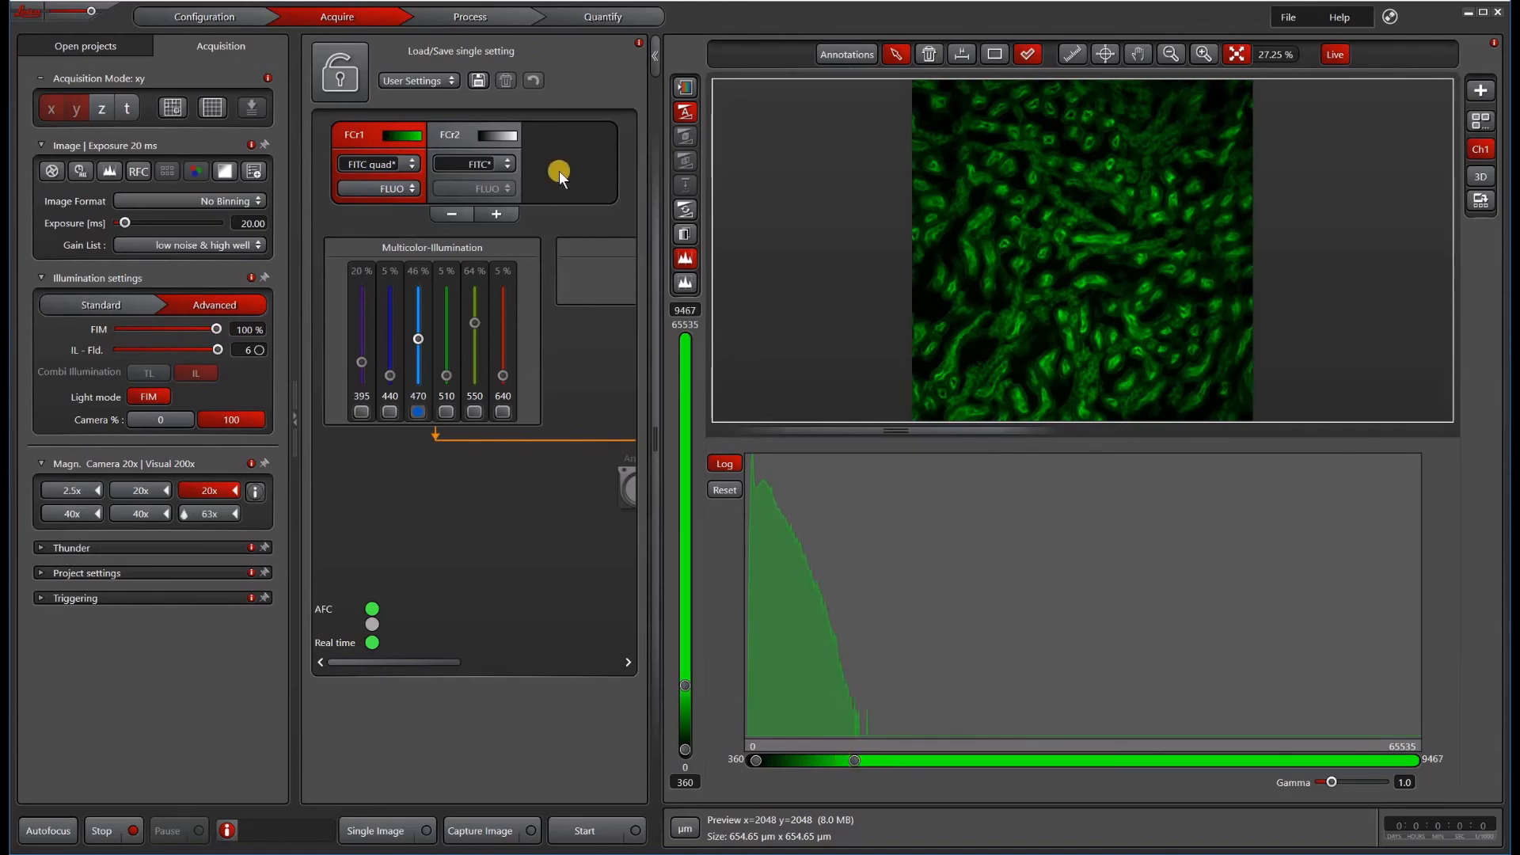
pyautogui.click(463, 134)
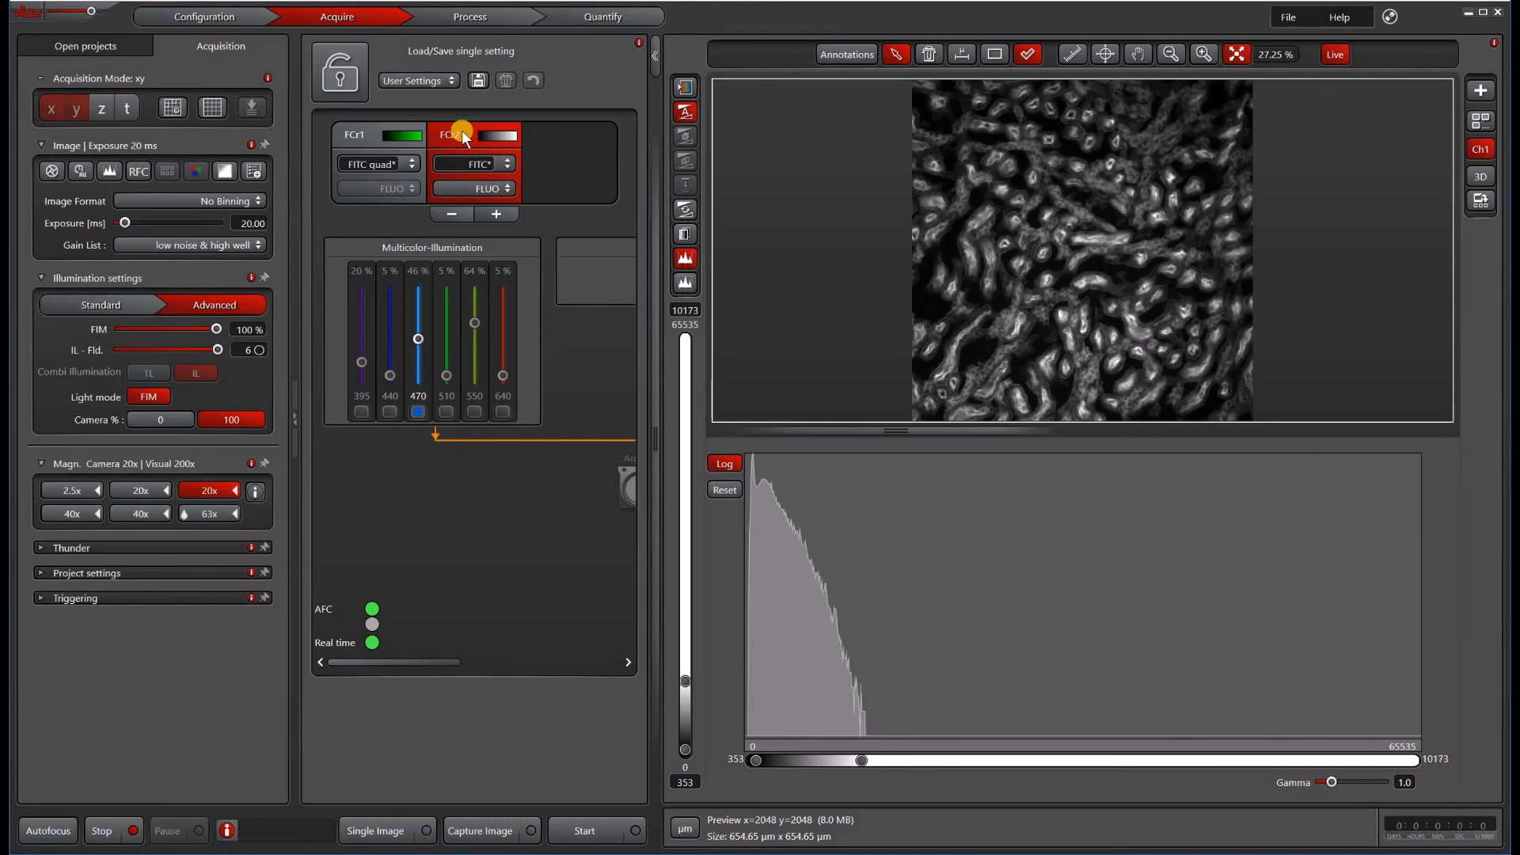
pyautogui.click(102, 831)
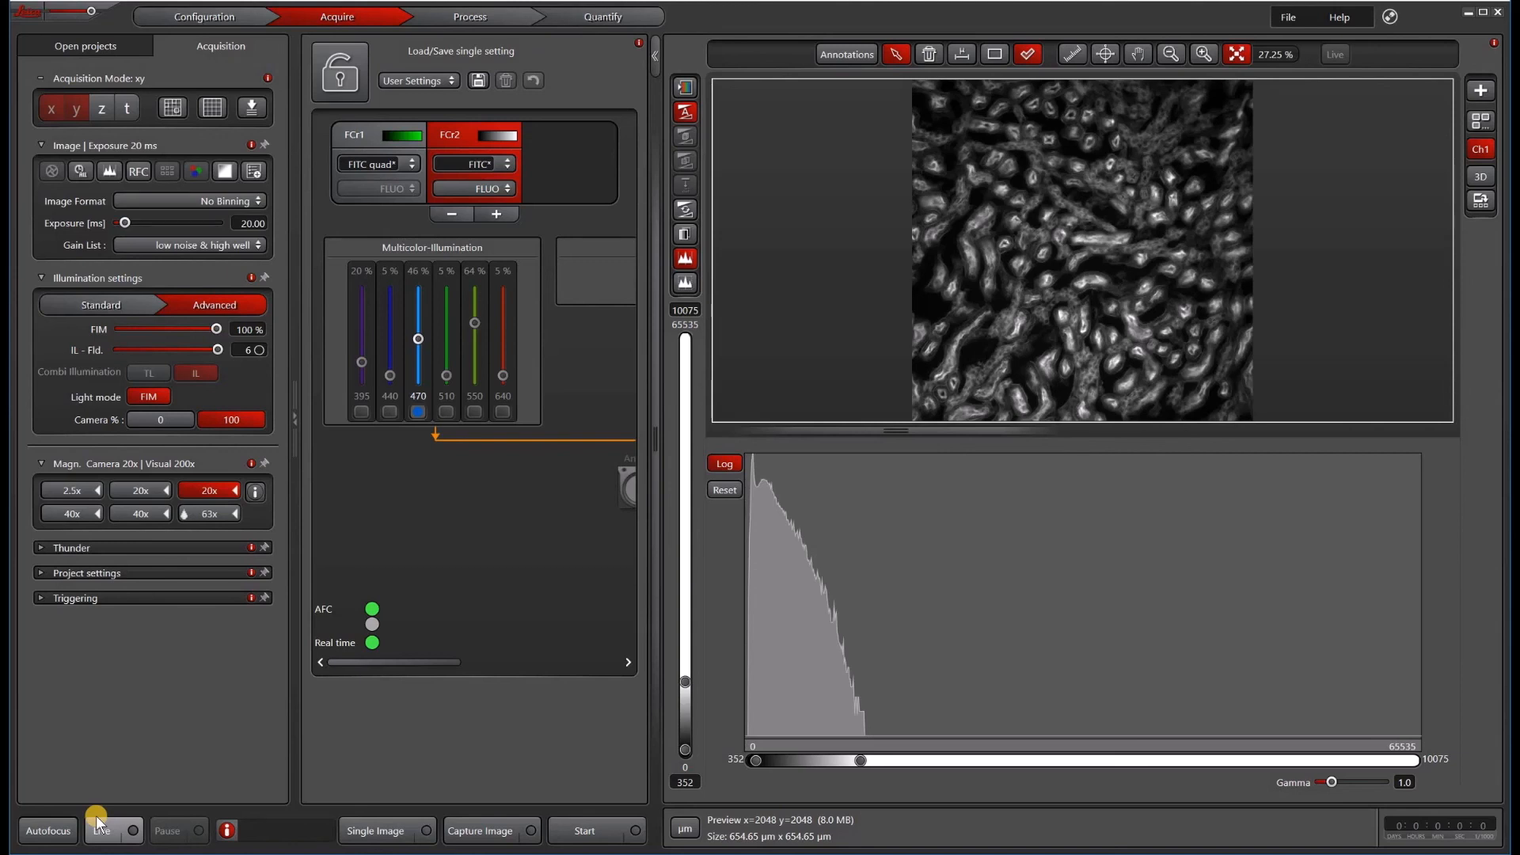
pyautogui.moveTo(655, 420); pyautogui.dragTo(1059, 434)
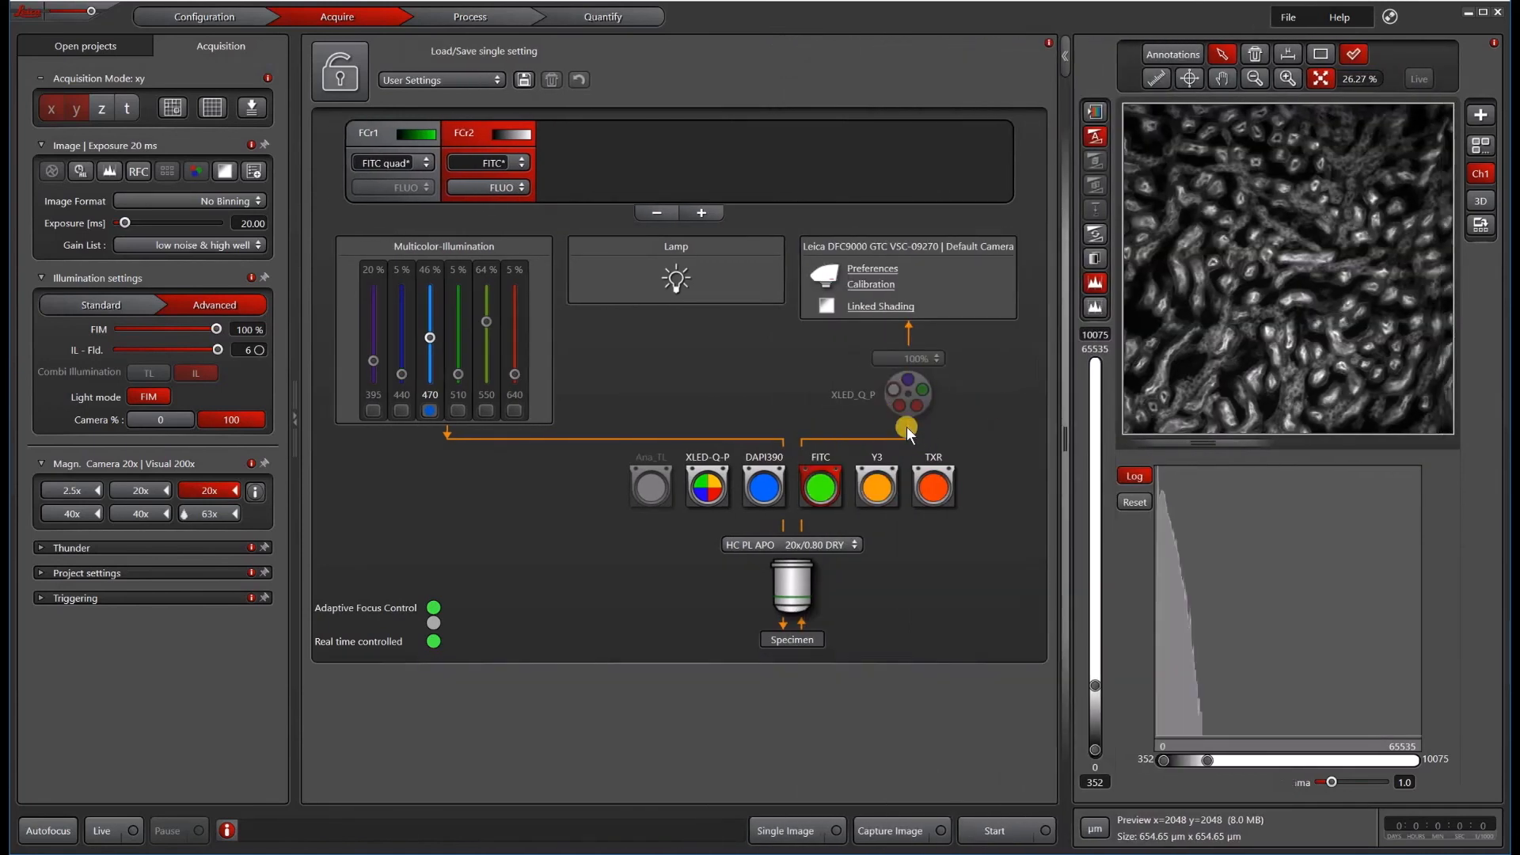
pyautogui.click(712, 496)
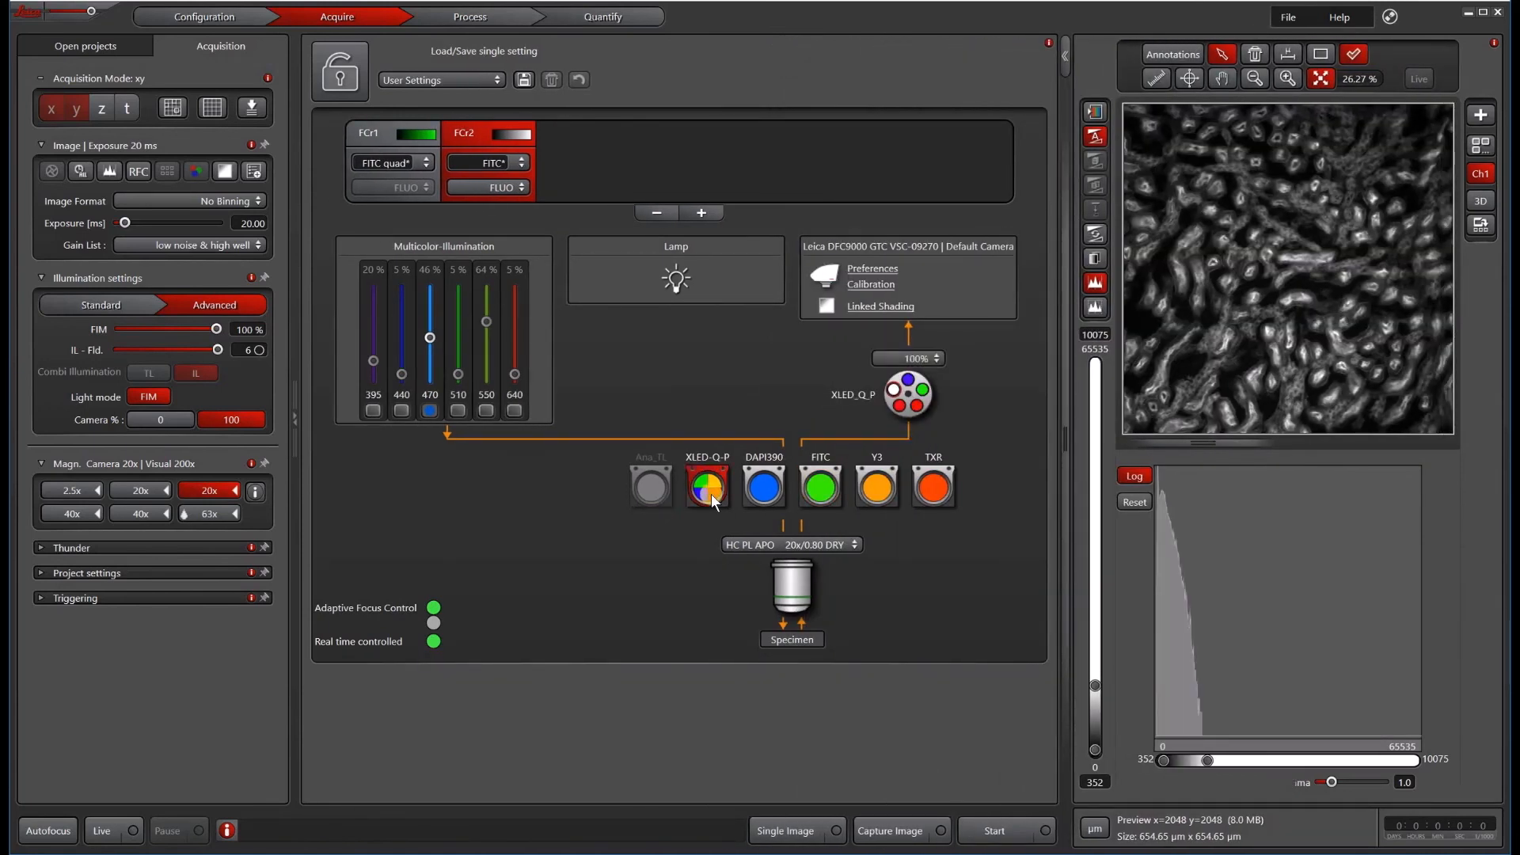